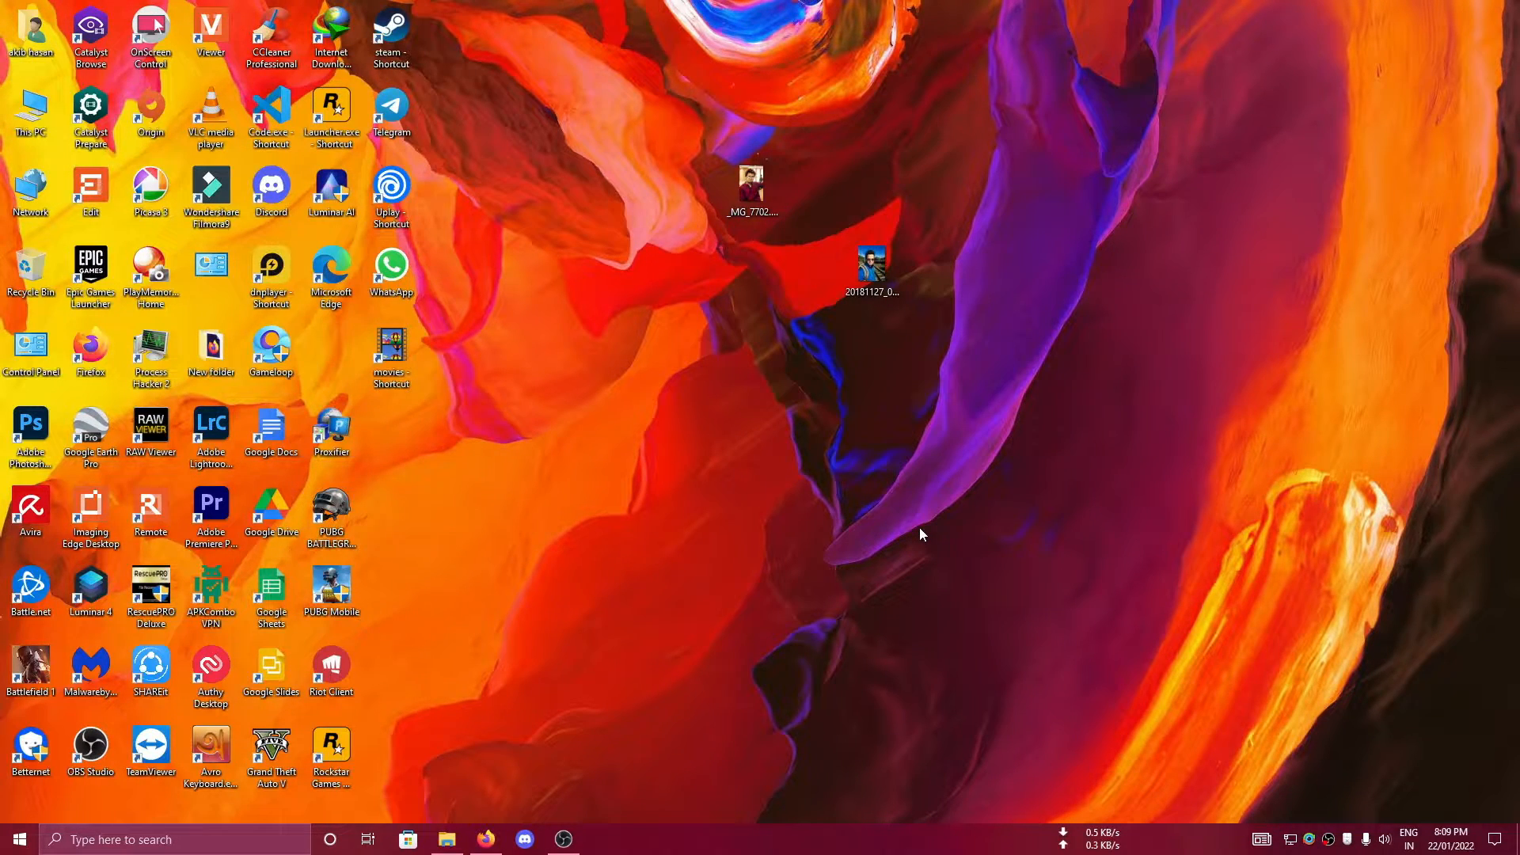
Switch to Firefox and bring up the Adobe background remover page at adobe.com/express/feature/image/remove-background
click(489, 836)
click(597, 46)
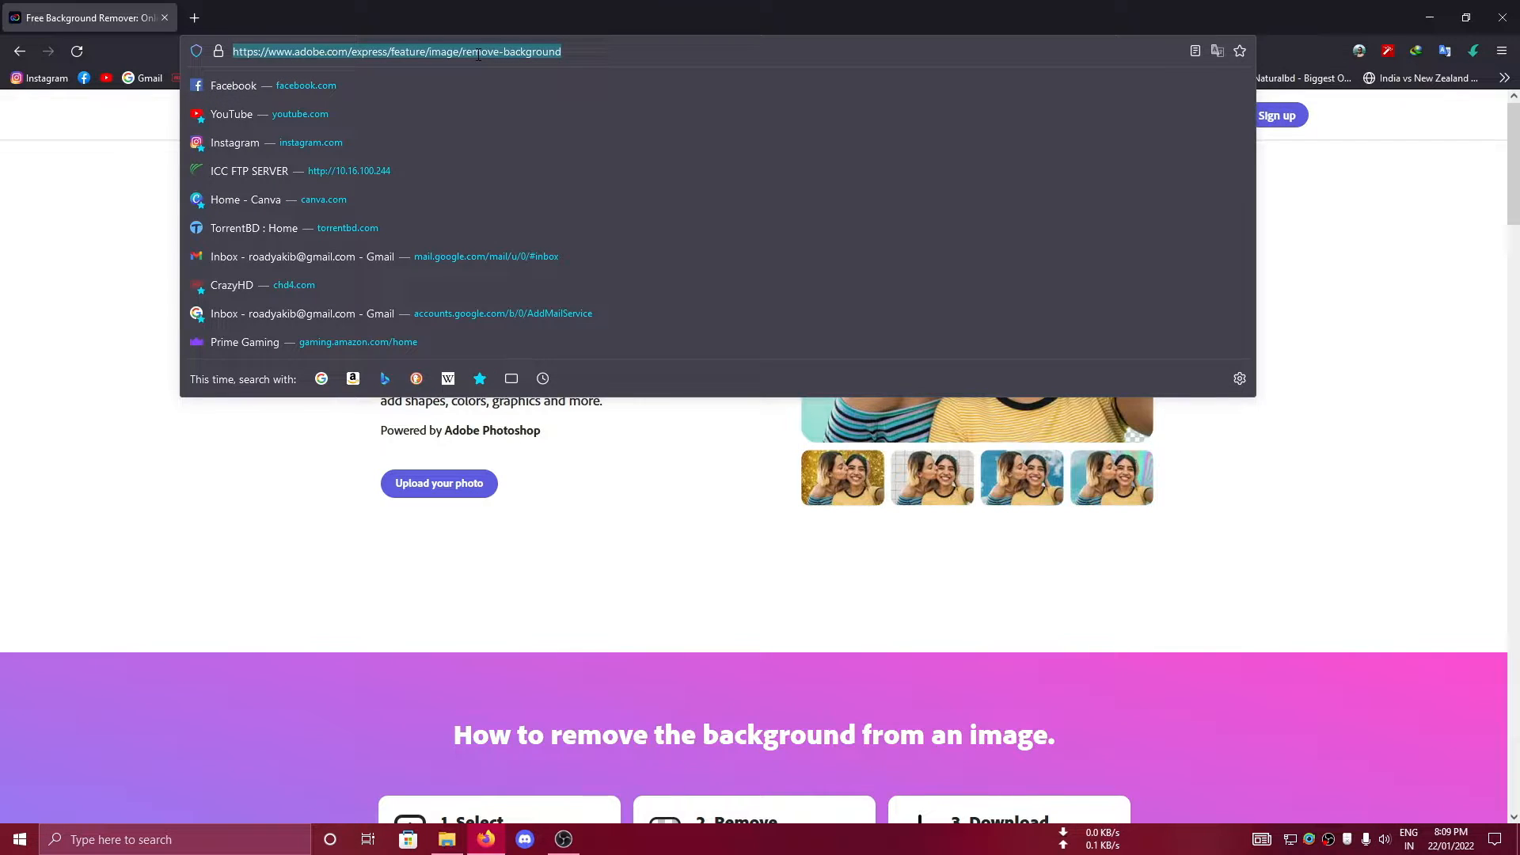
click(41, 251)
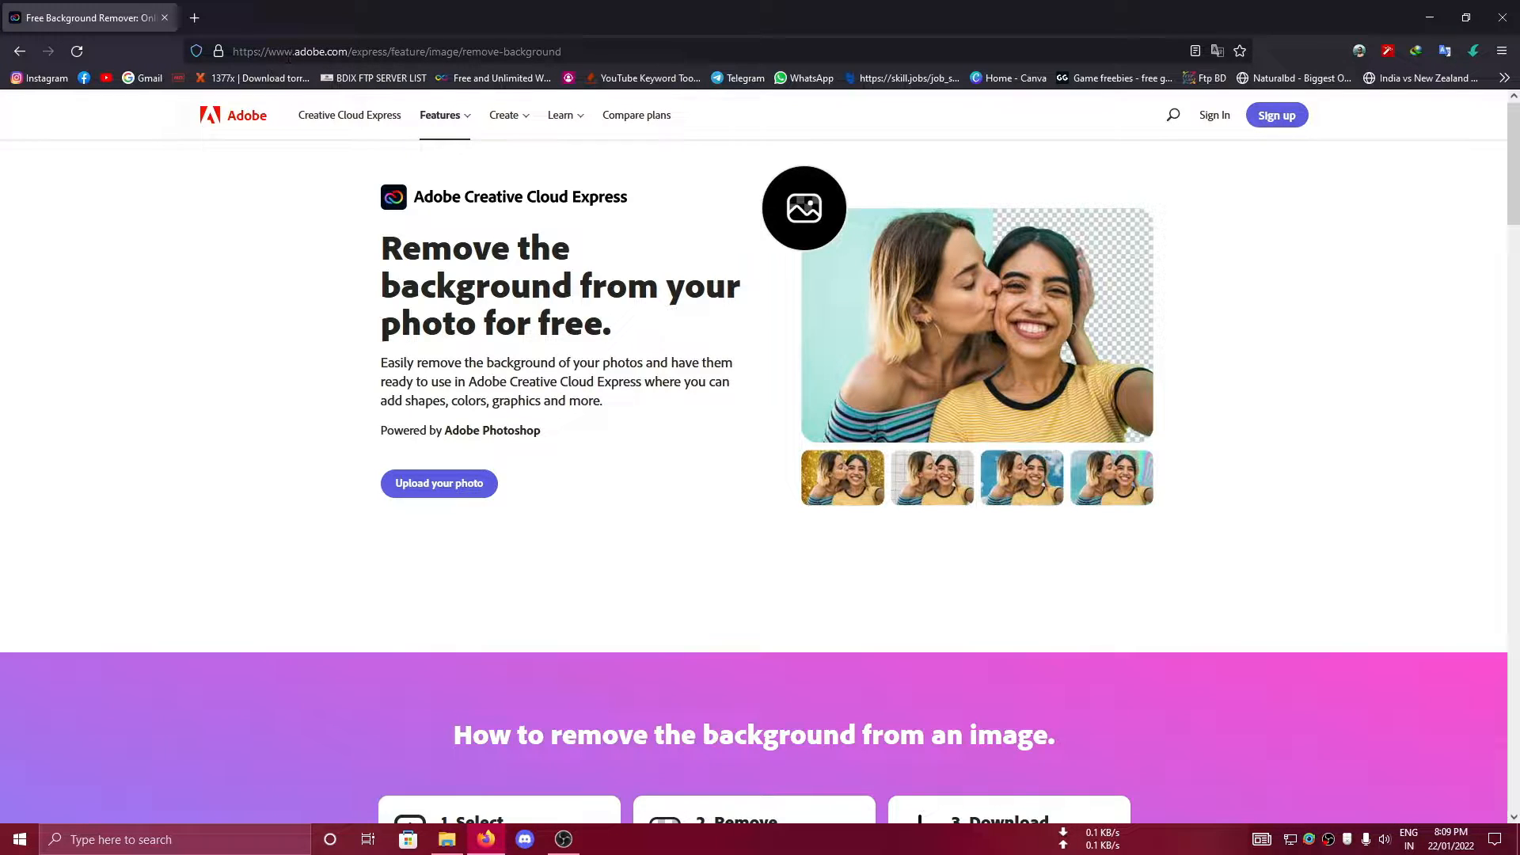
click(572, 52)
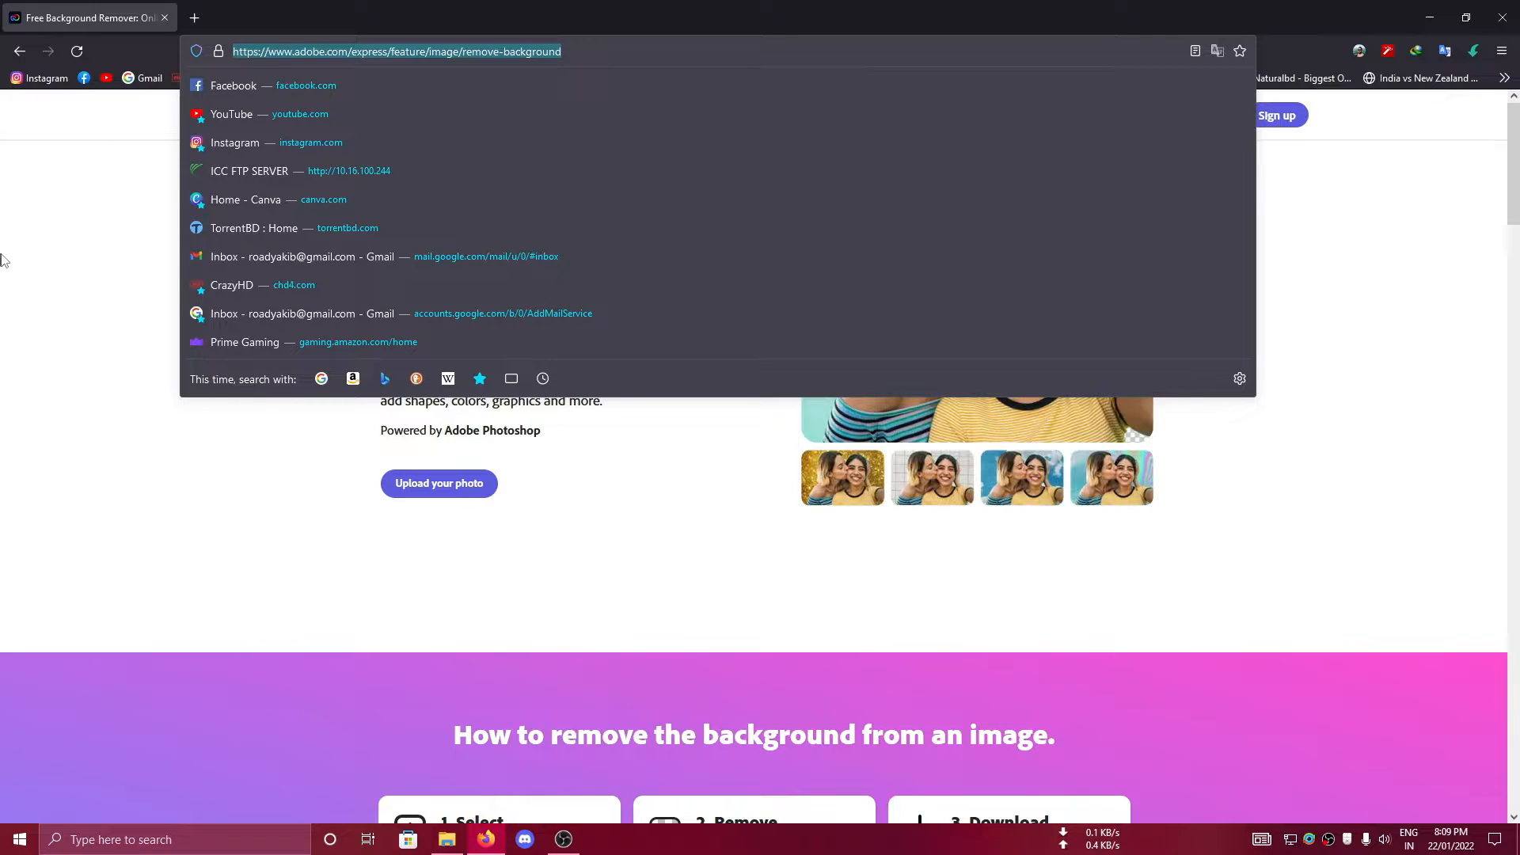
click(29, 371)
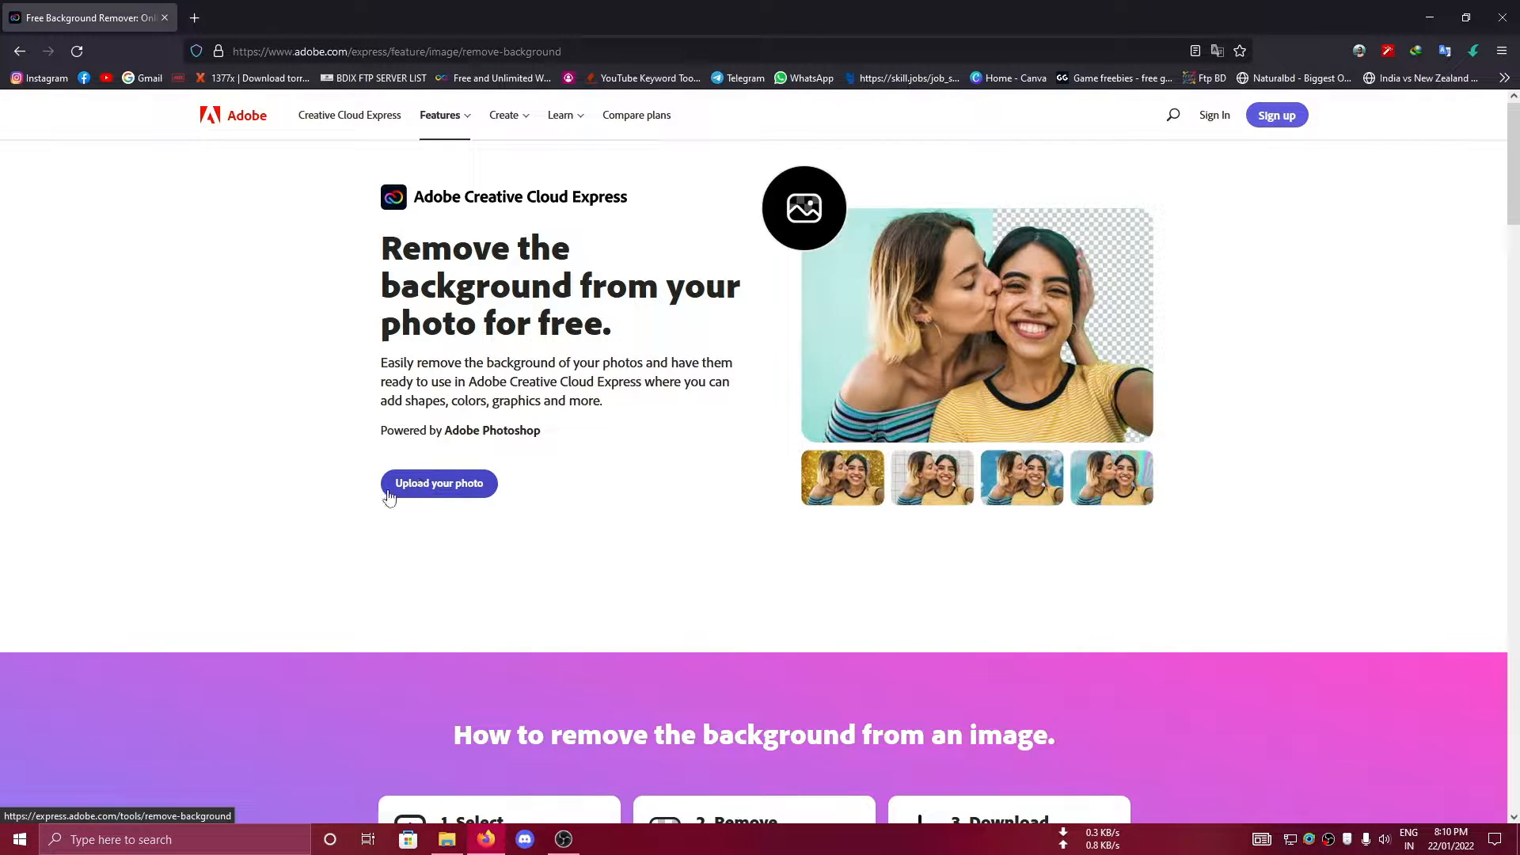
Start a photo upload and add the _MG_7702 image from the desktop for background removal
click(452, 492)
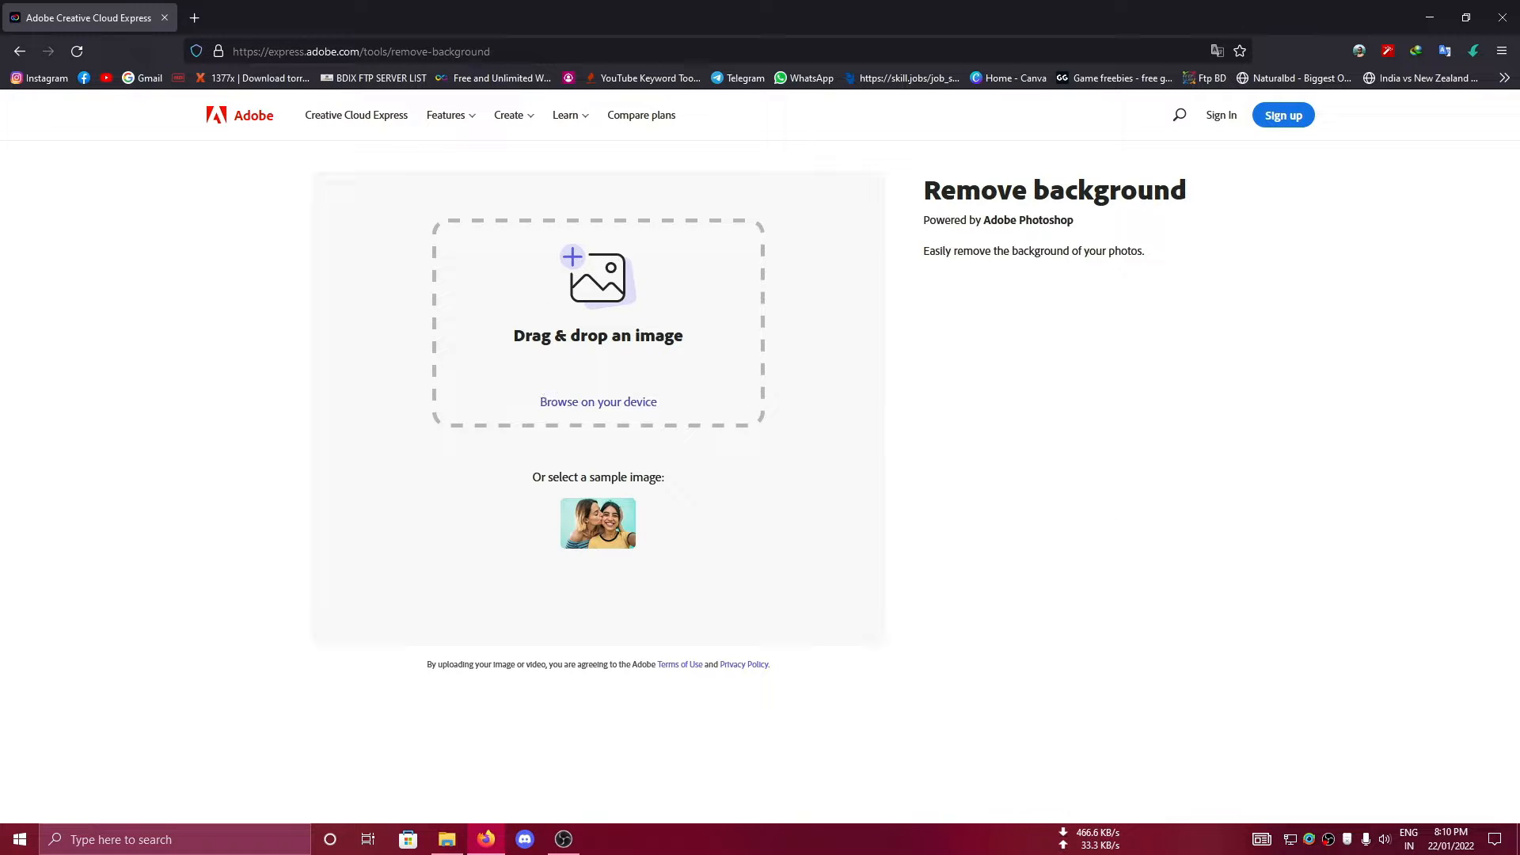
key(super+d)
drag(776, 204, 572, 328)
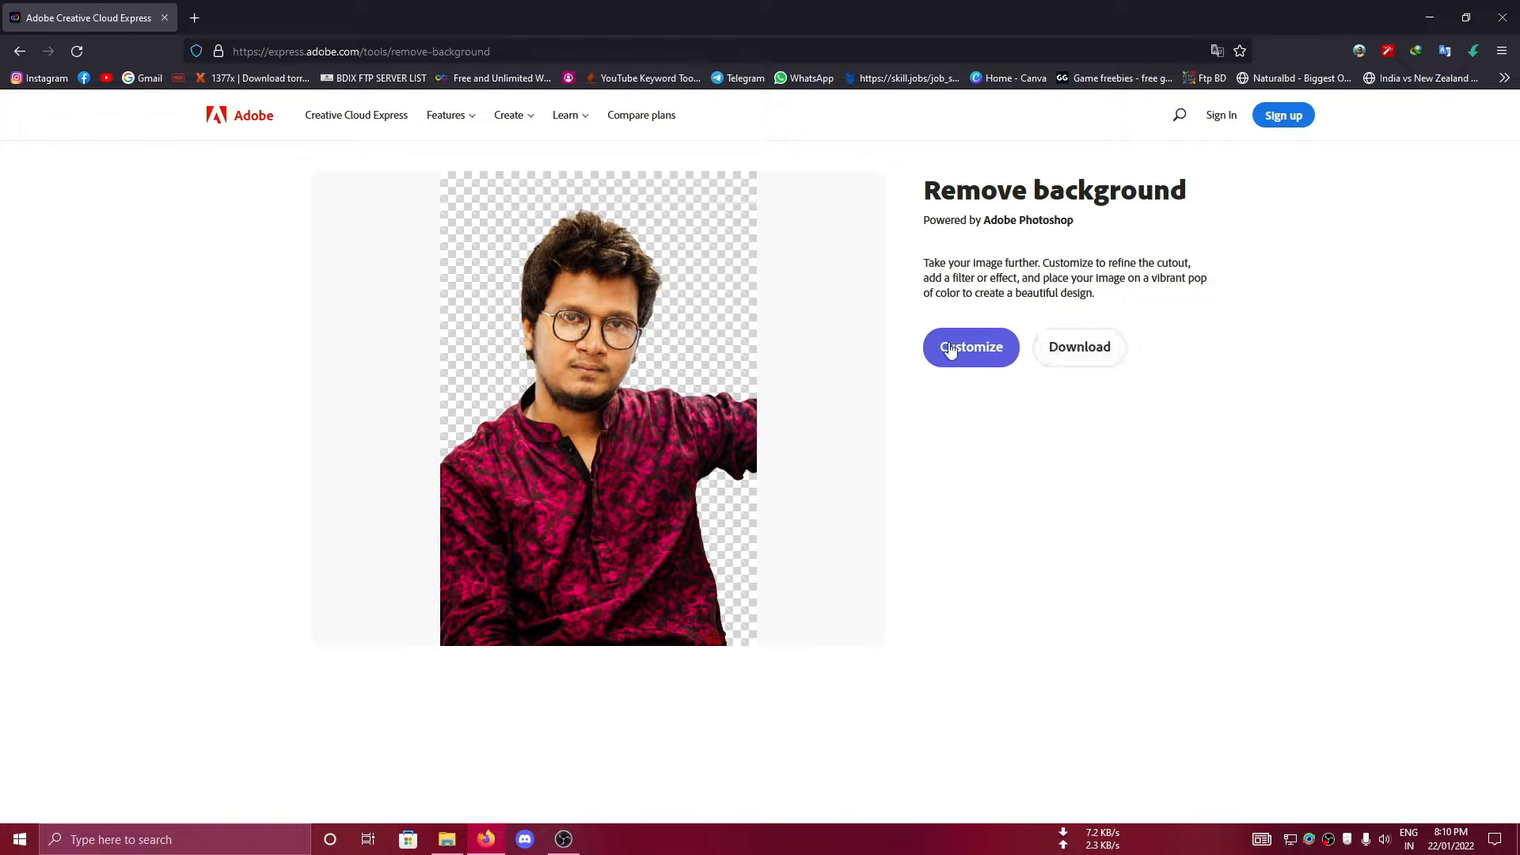
Download the cutout by signing in to the existing Adobe account with its e-mail address and password, skipping the passwordless sign-in app
click(1105, 354)
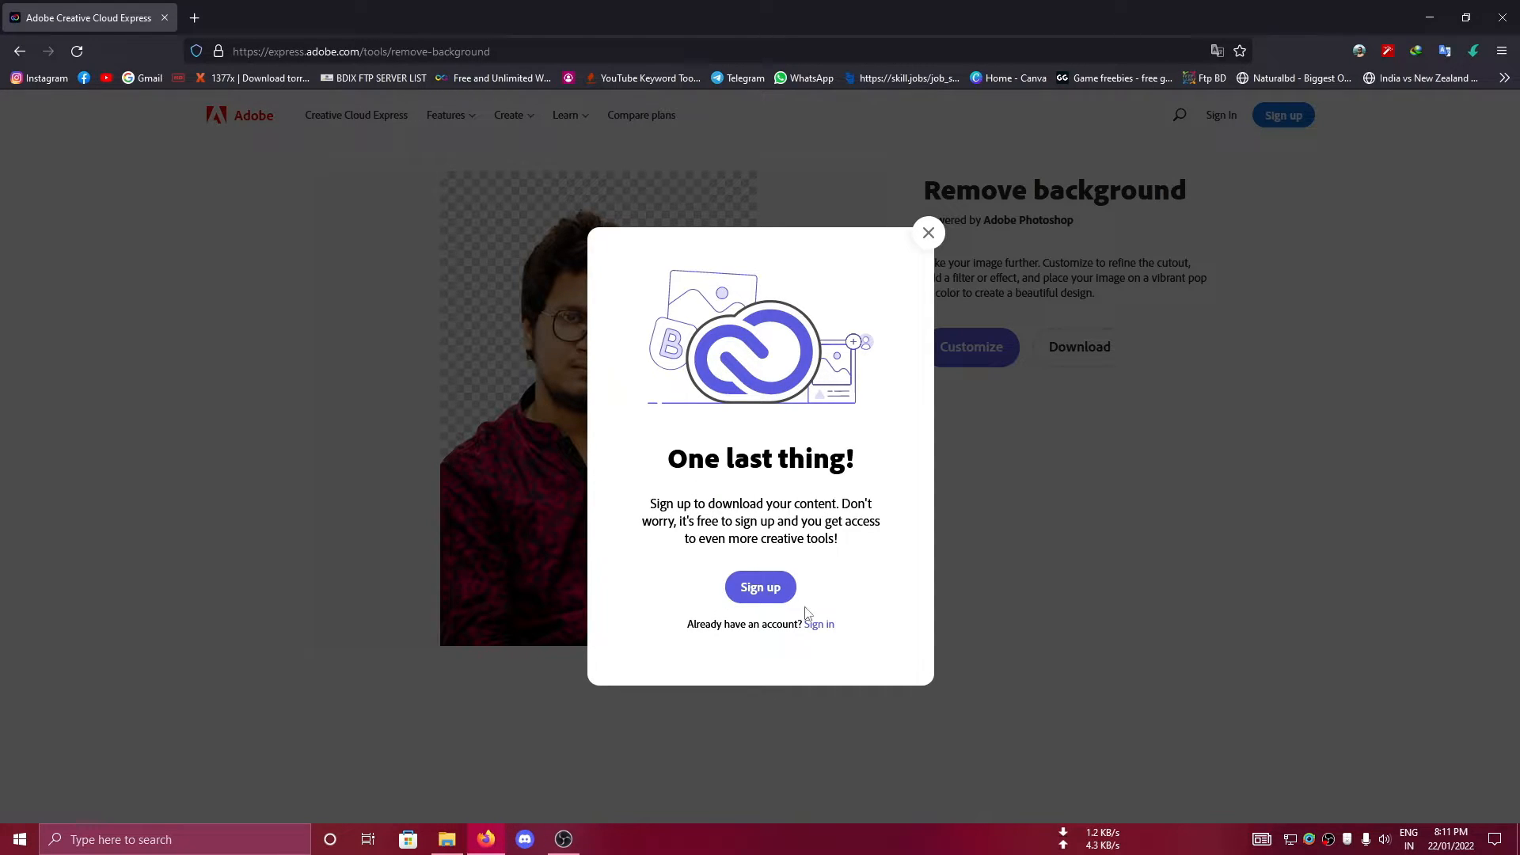
click(825, 631)
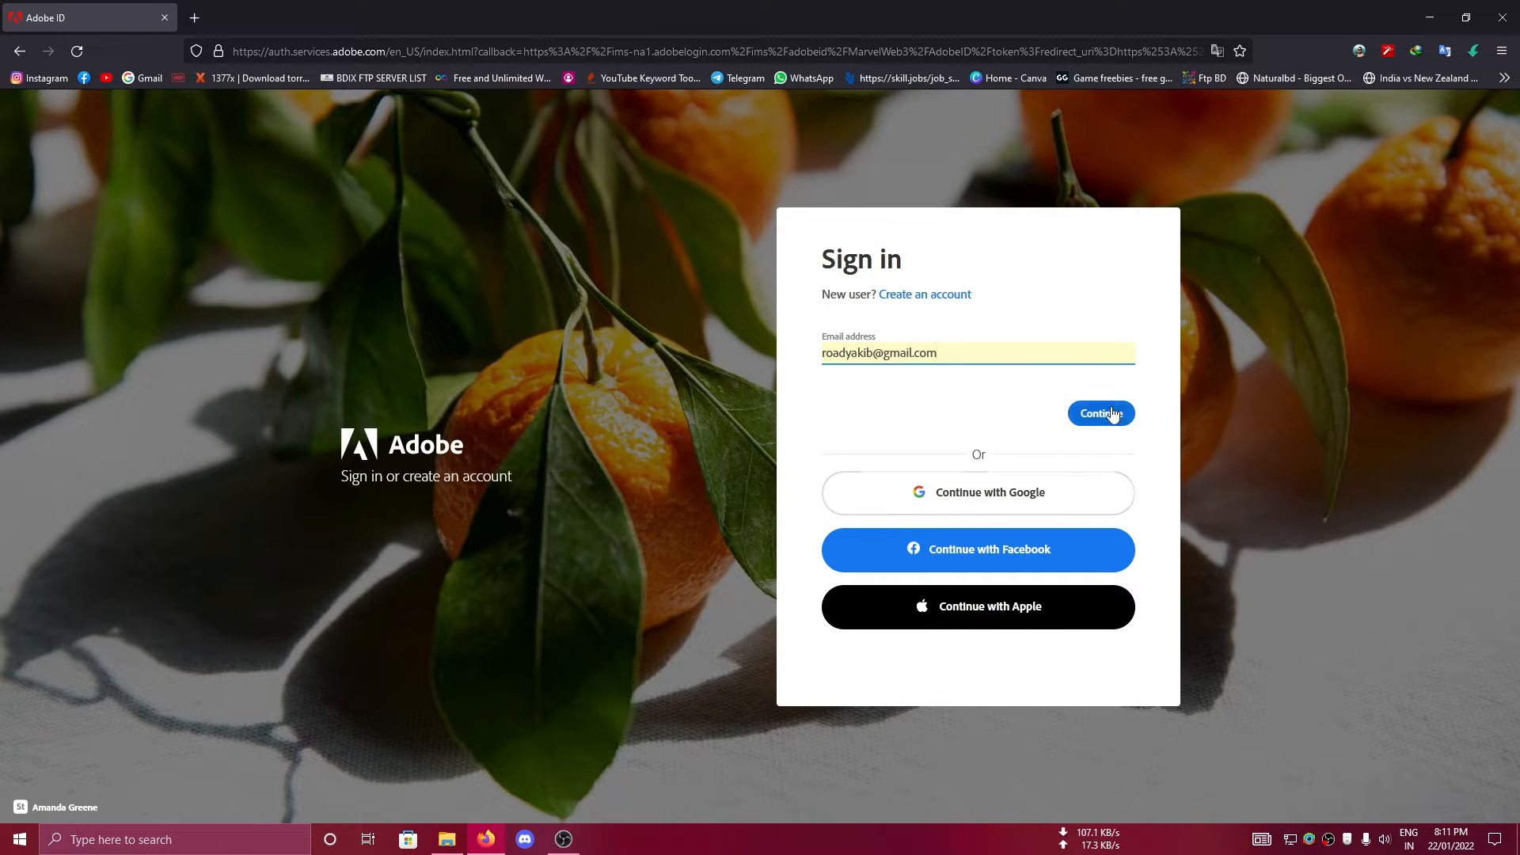
click(1113, 413)
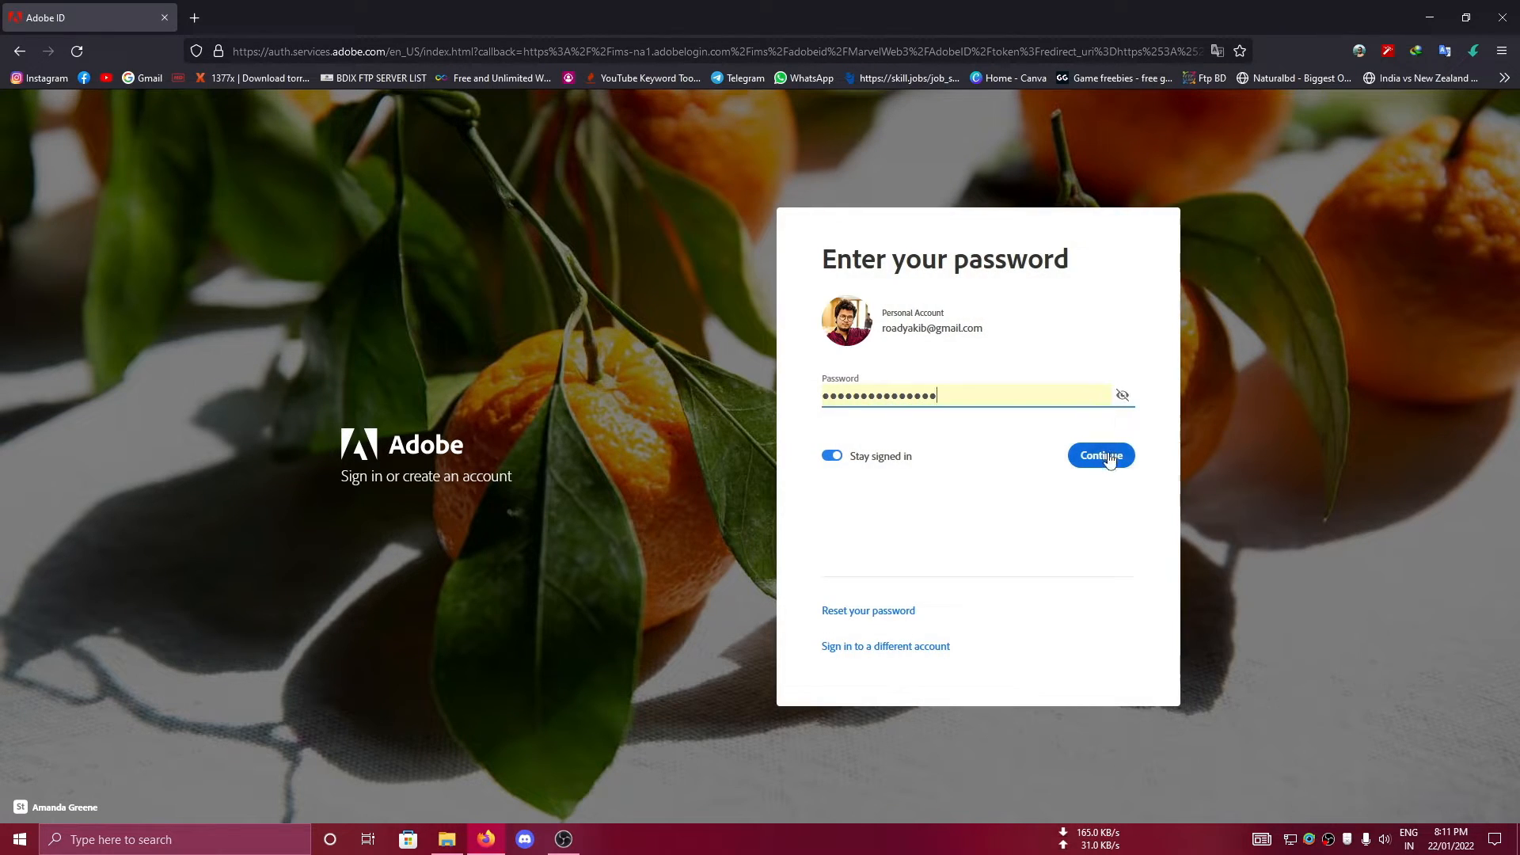
click(1111, 458)
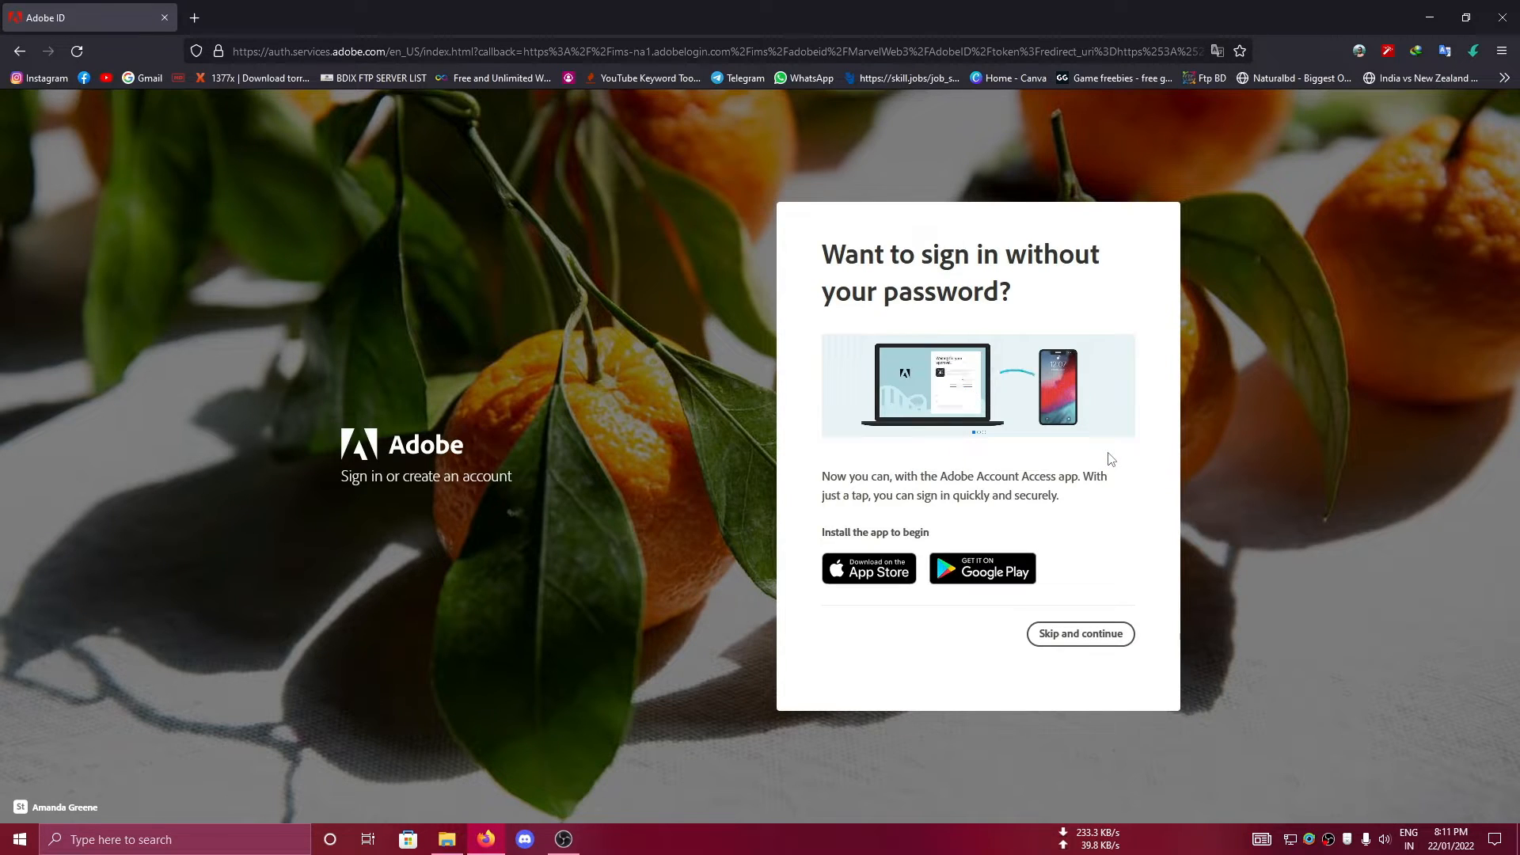
click(1063, 636)
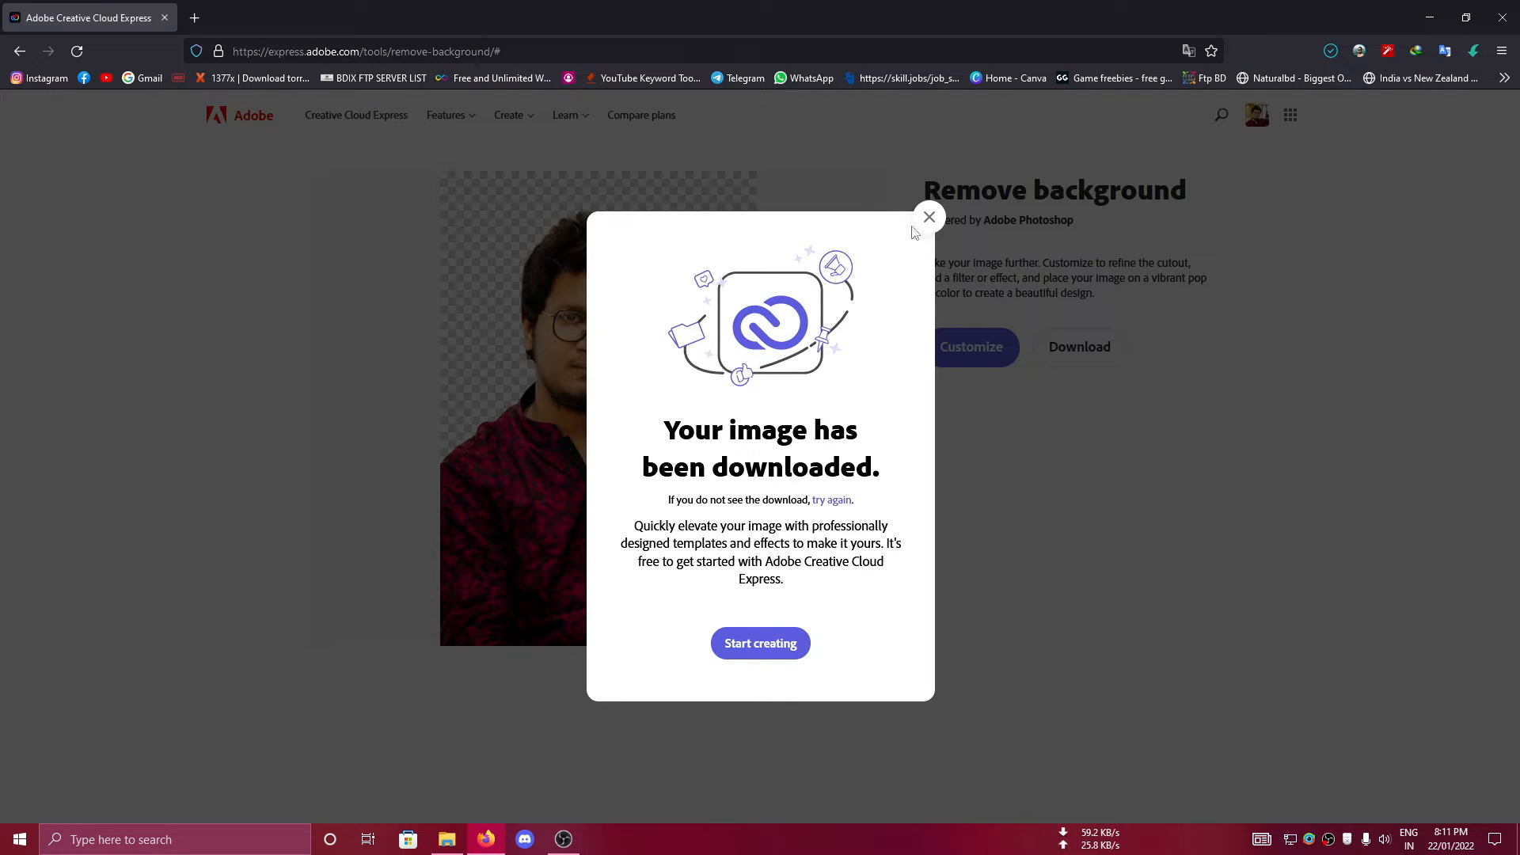
Download a second copy of the _MG_7702 cutout and dismiss the download confirmations
click(928, 220)
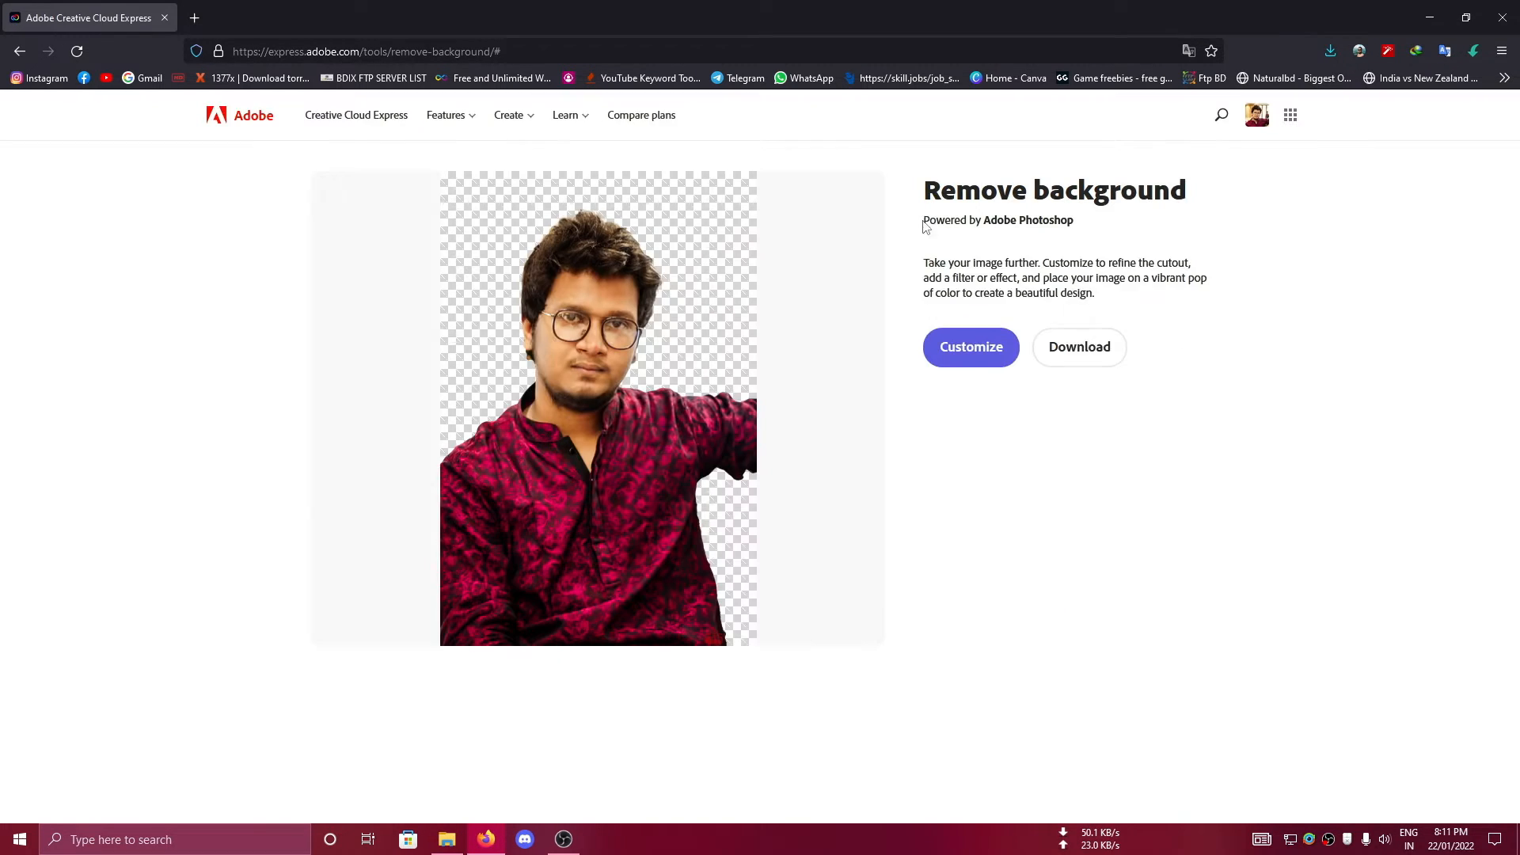
click(1091, 357)
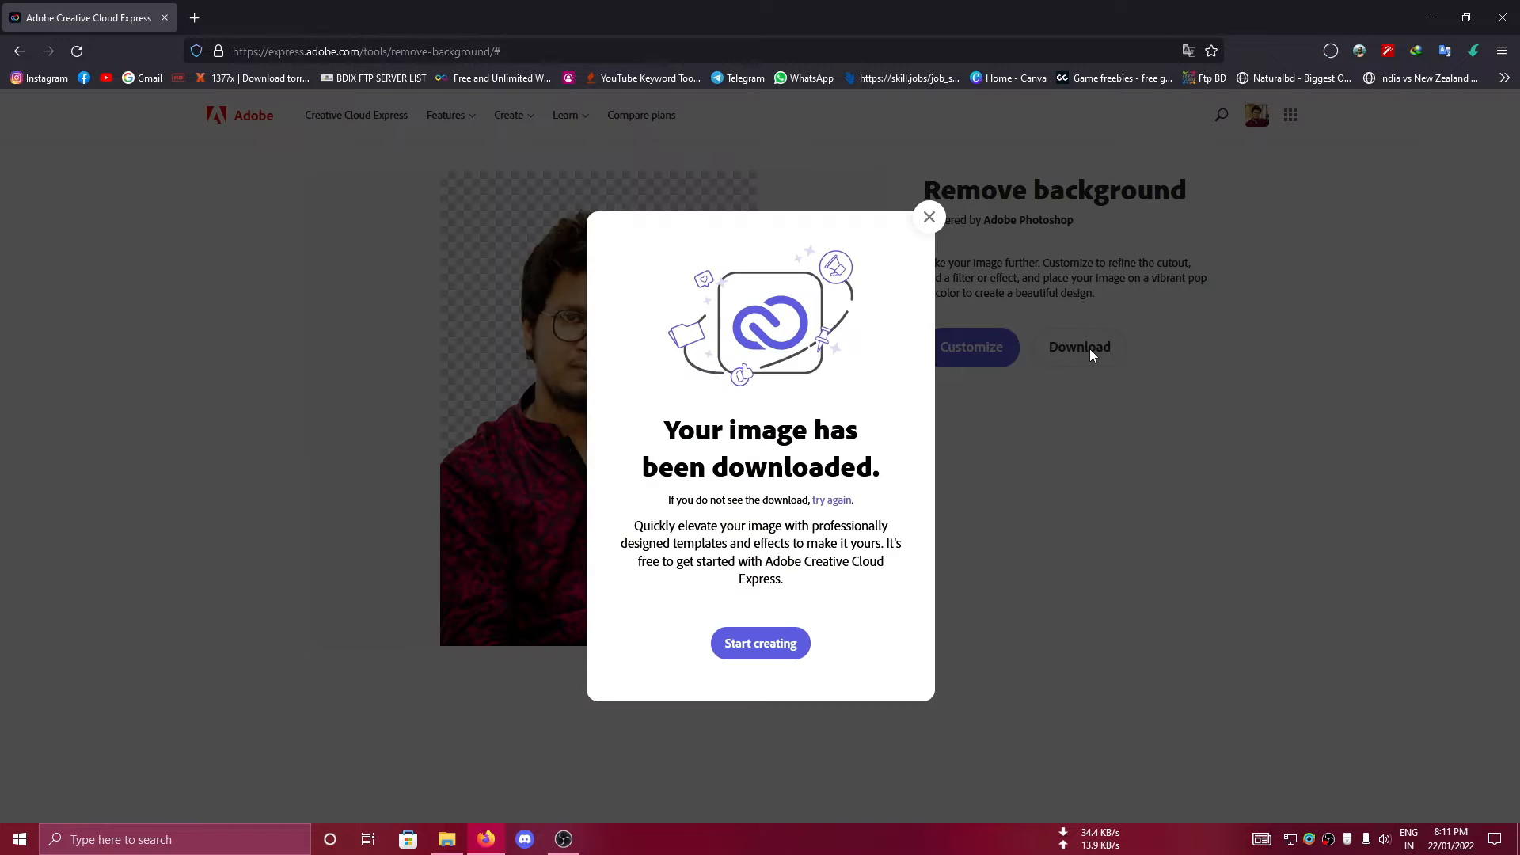
click(930, 217)
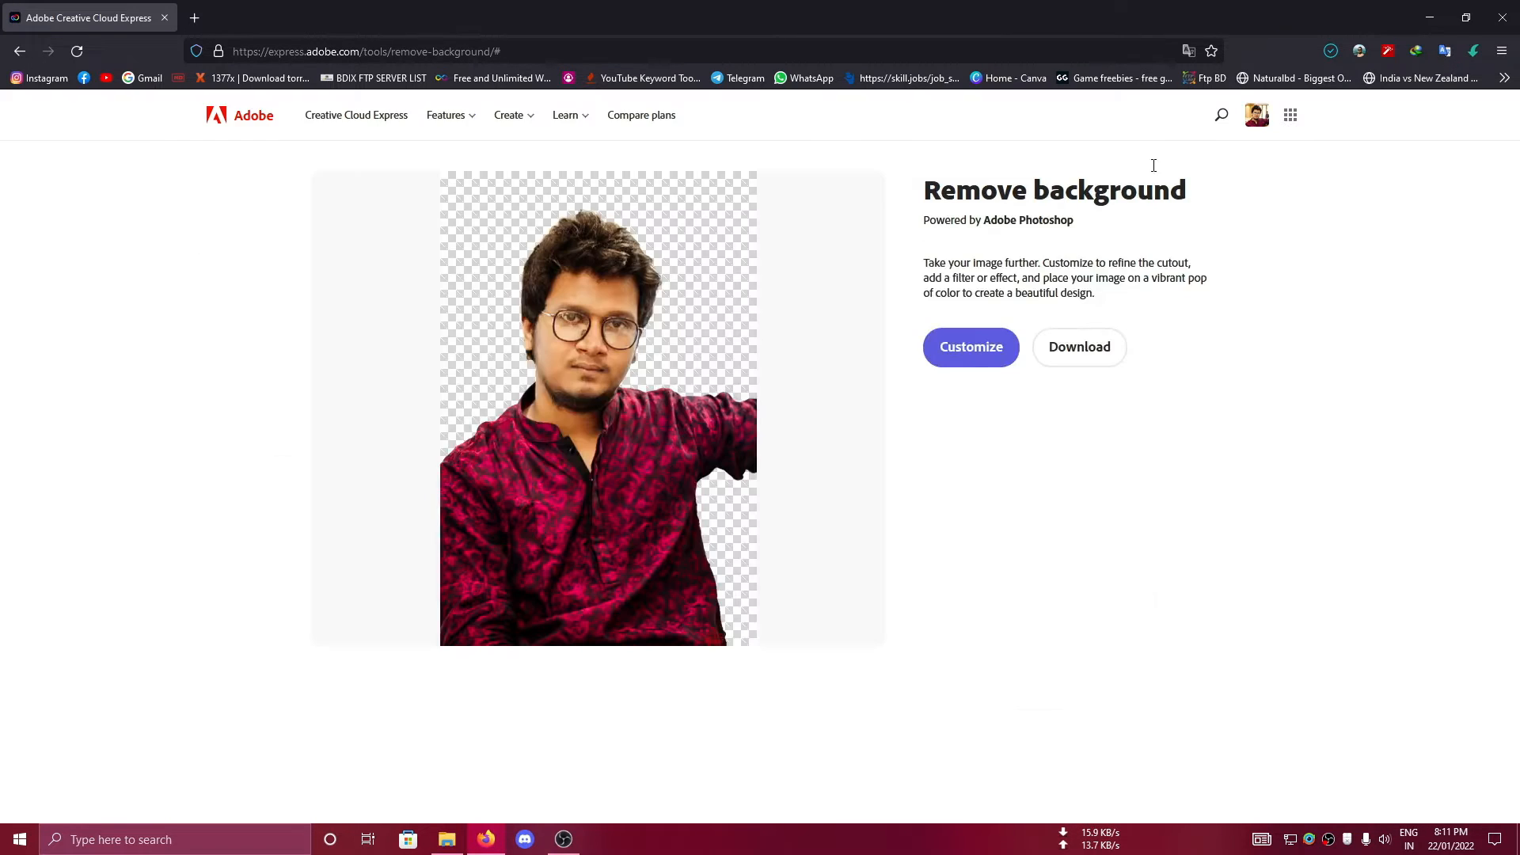
Open _MG_7702_ccexpress(1).png from its download folder, examine the cutout up close and return to the browser
click(1332, 51)
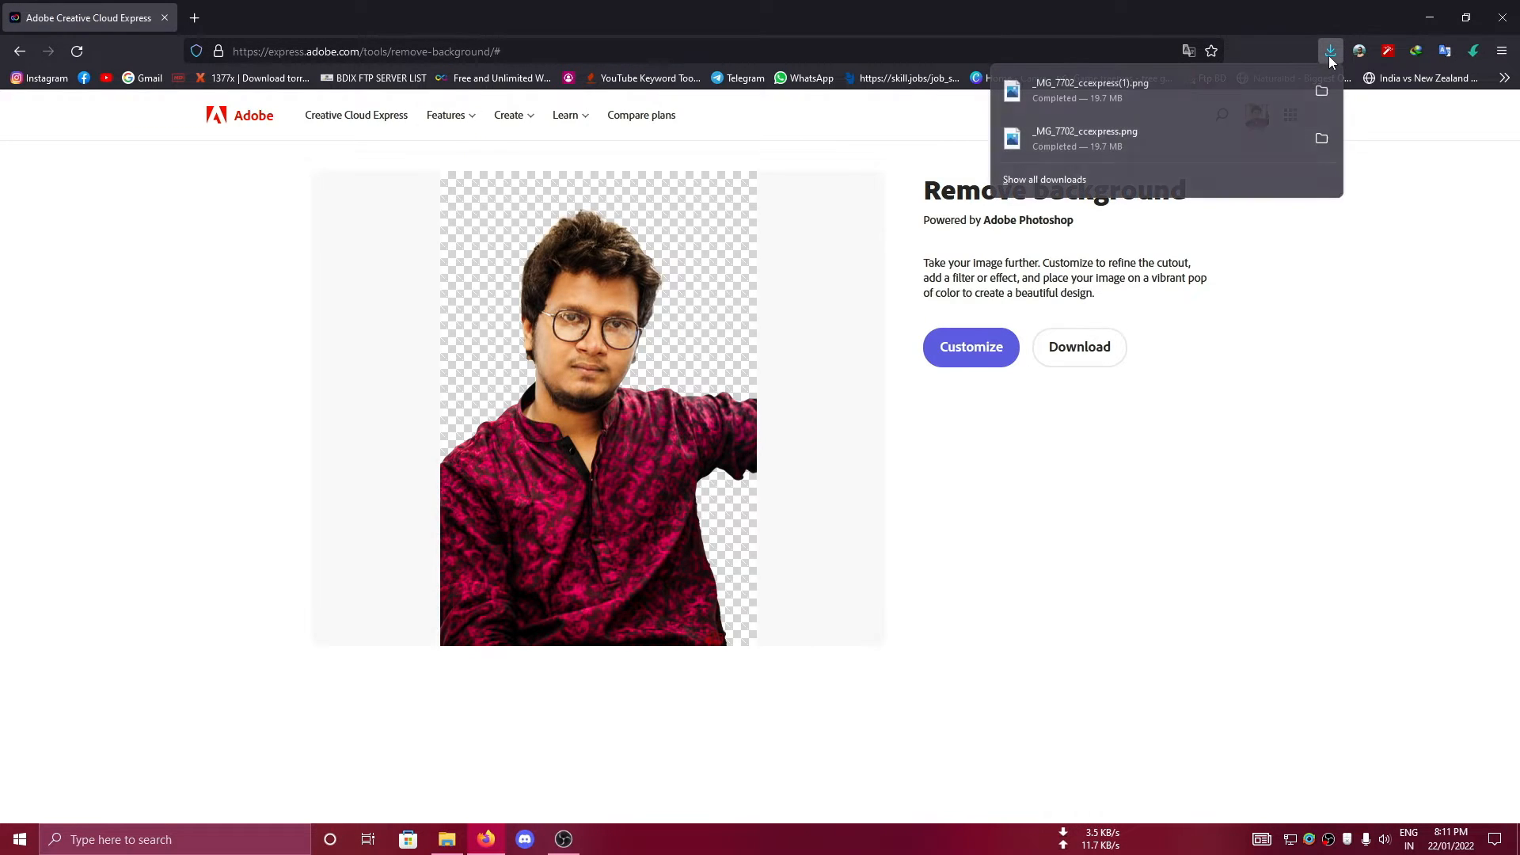
click(1322, 91)
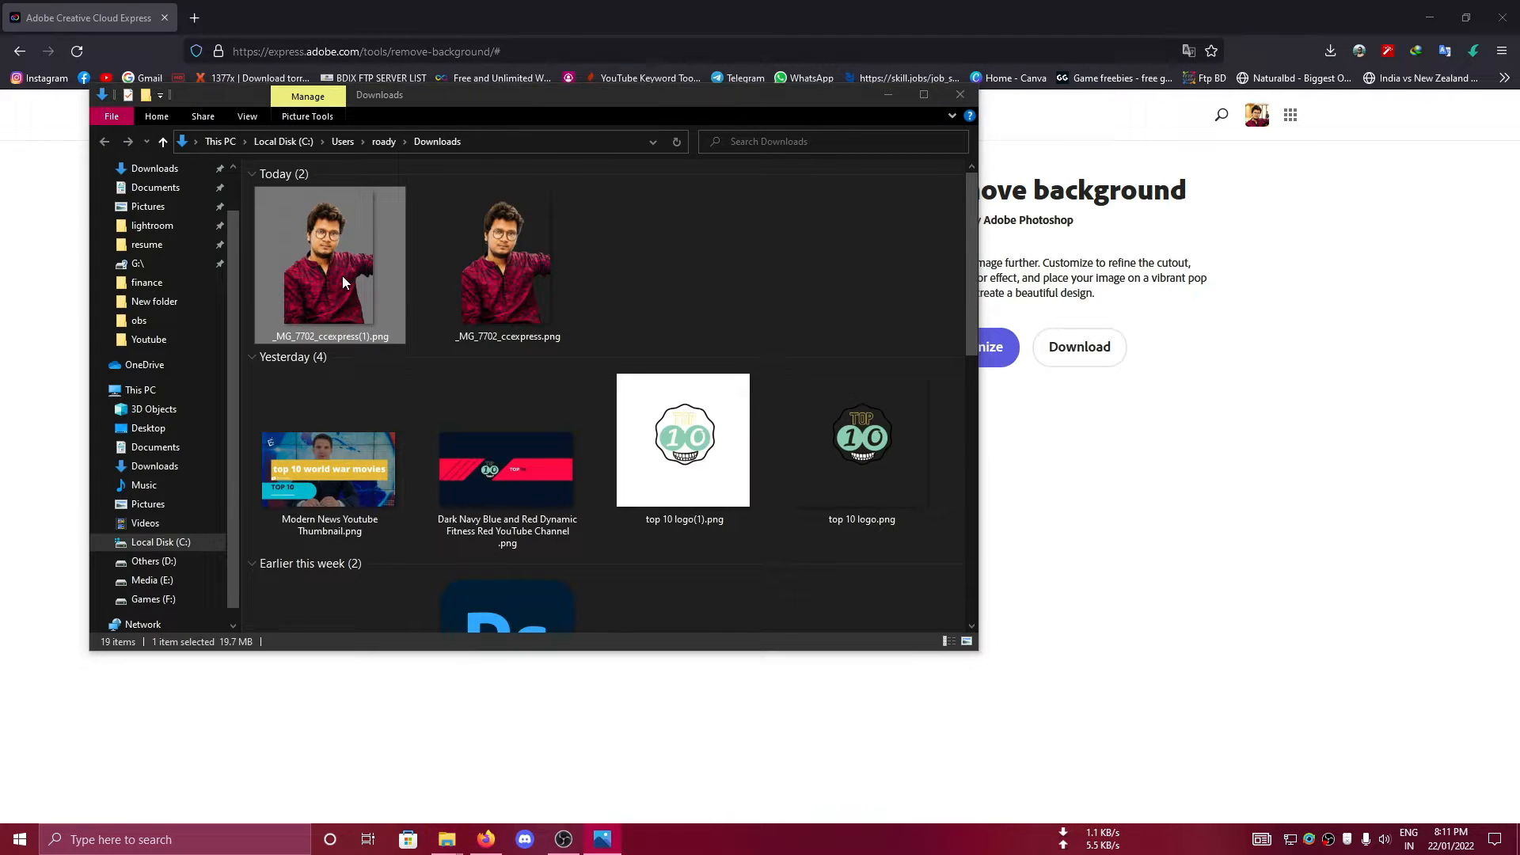
double_click(342, 276)
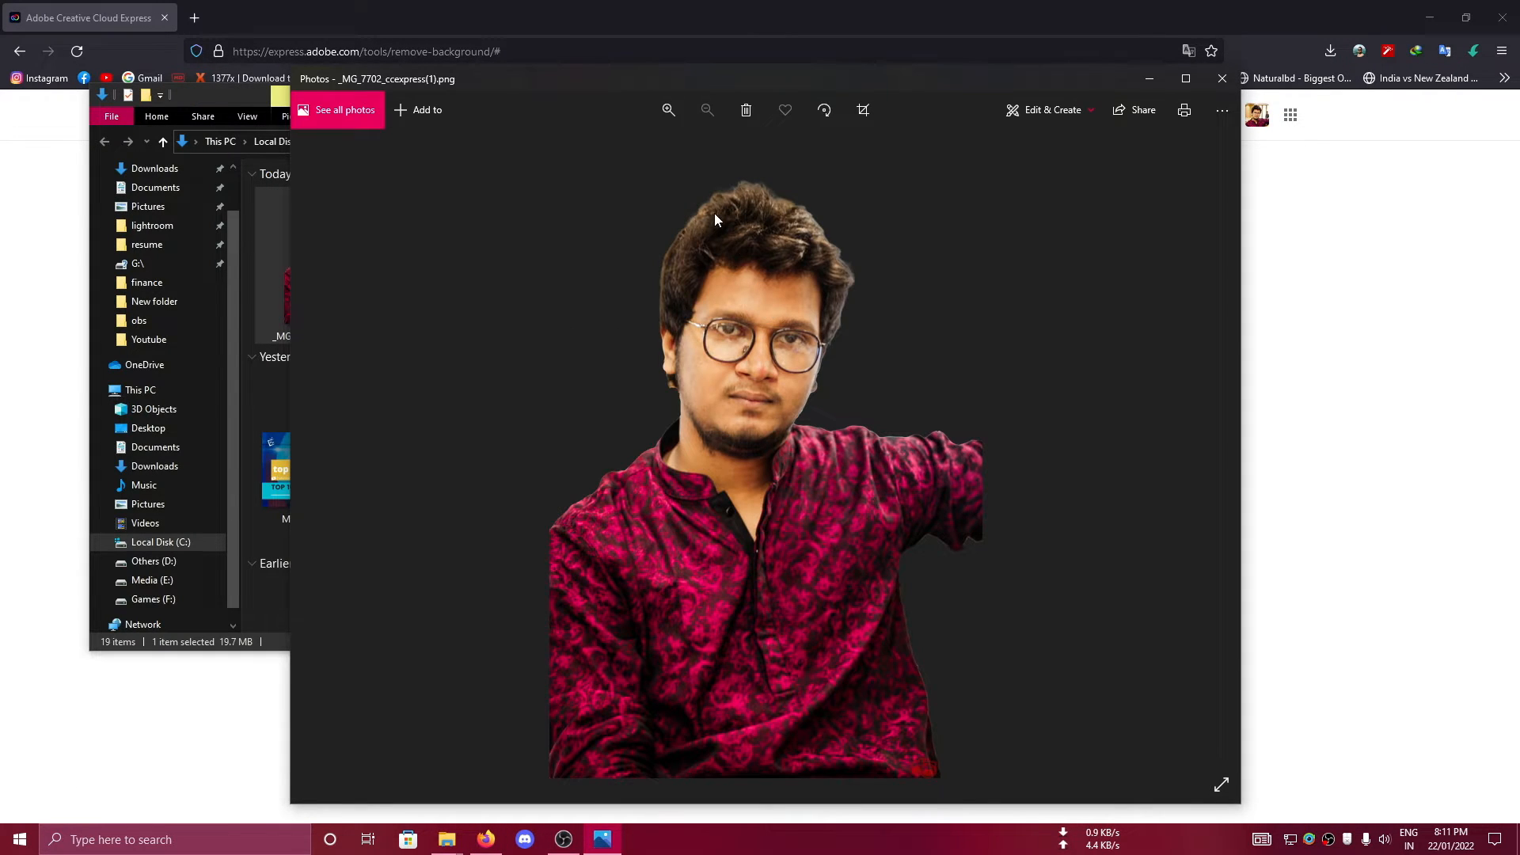
scroll(714, 213, up, 3)
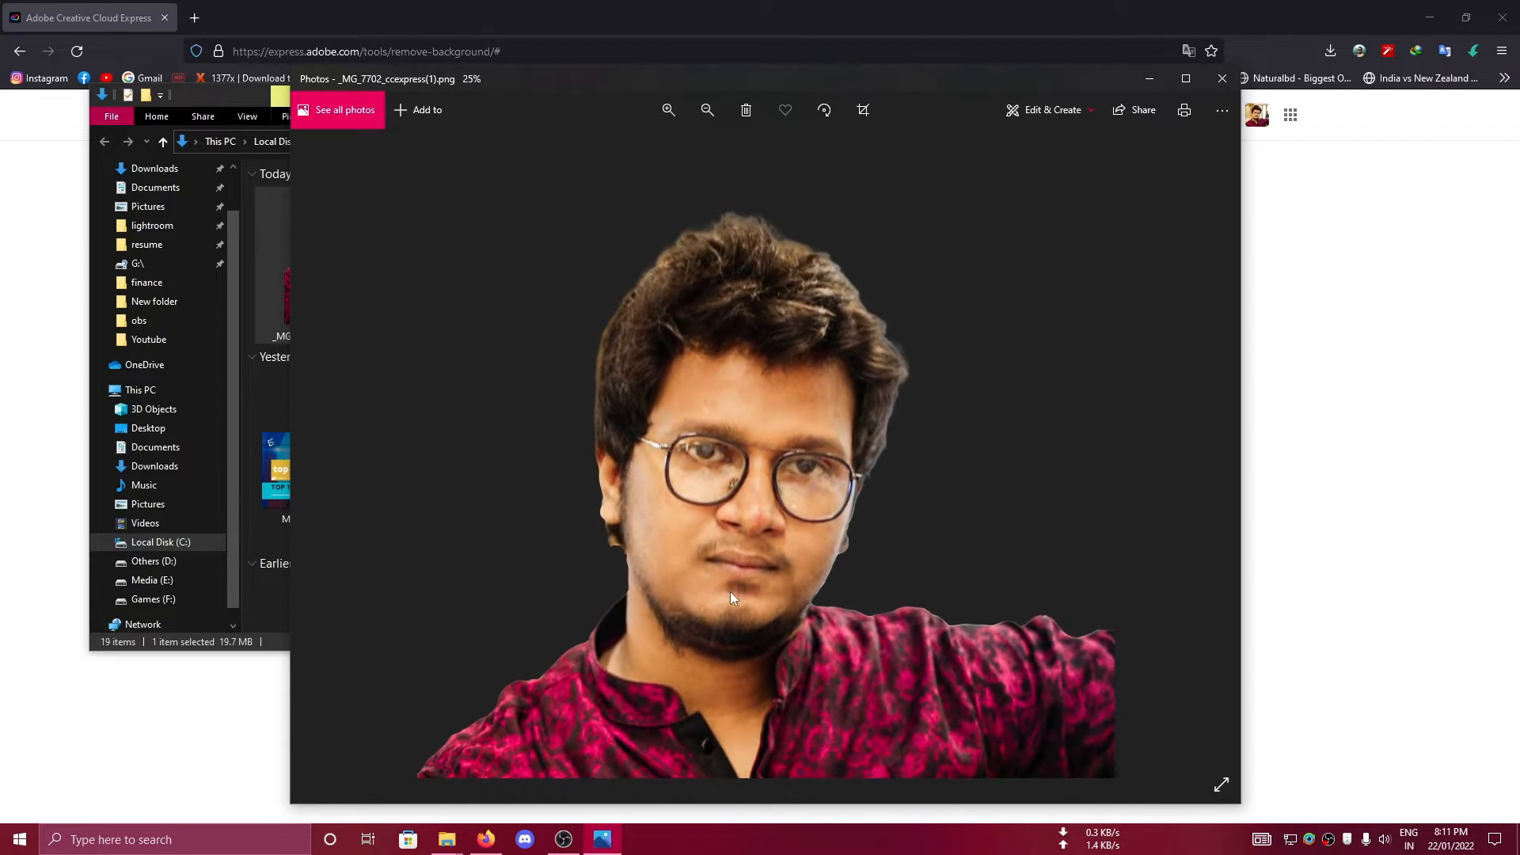
scroll(730, 599, down, 5)
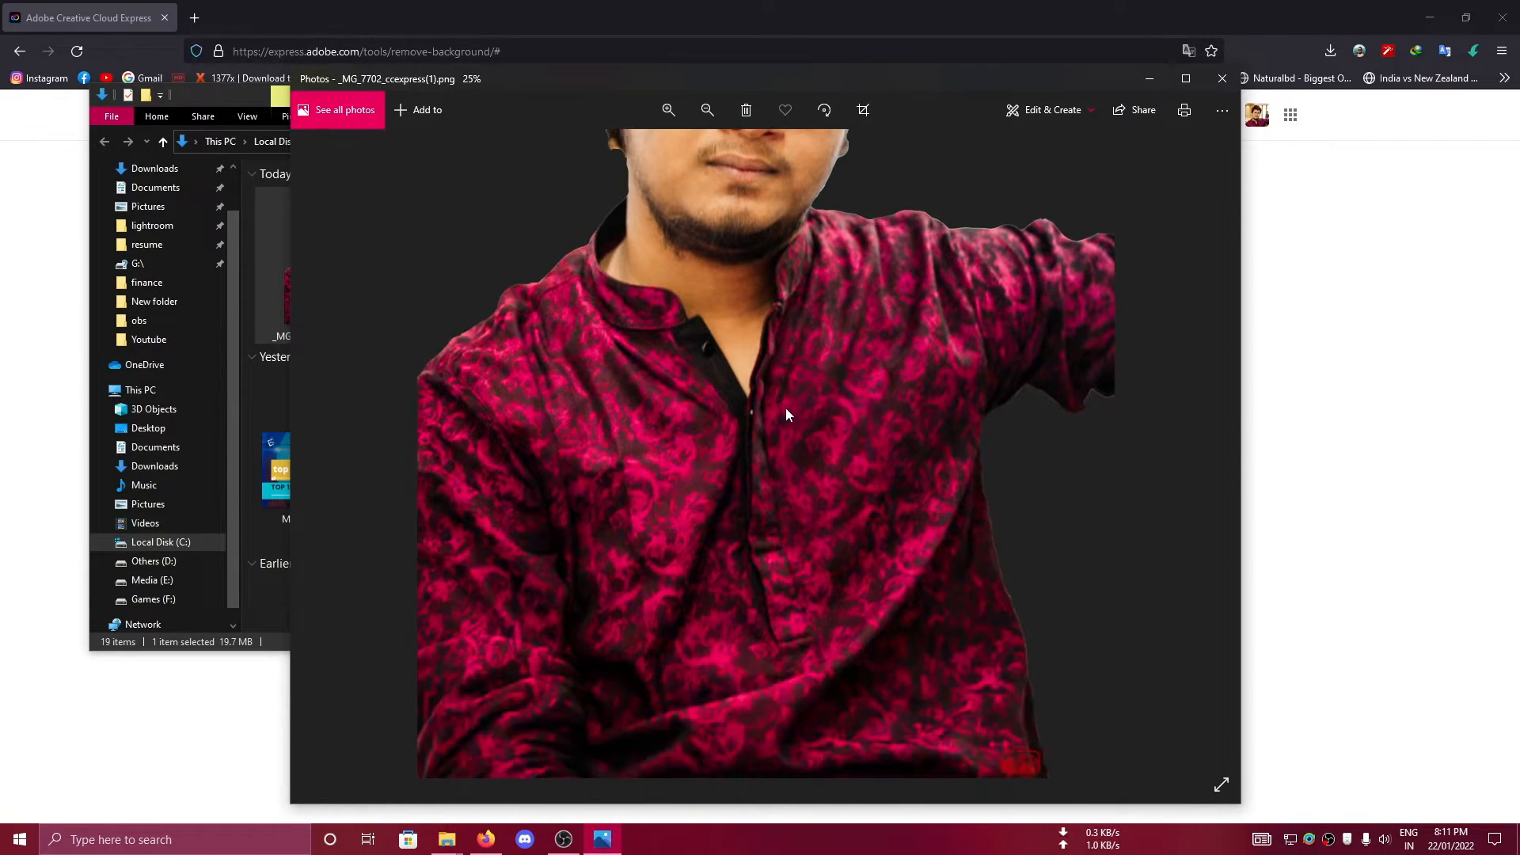
scroll(785, 428, down, 4)
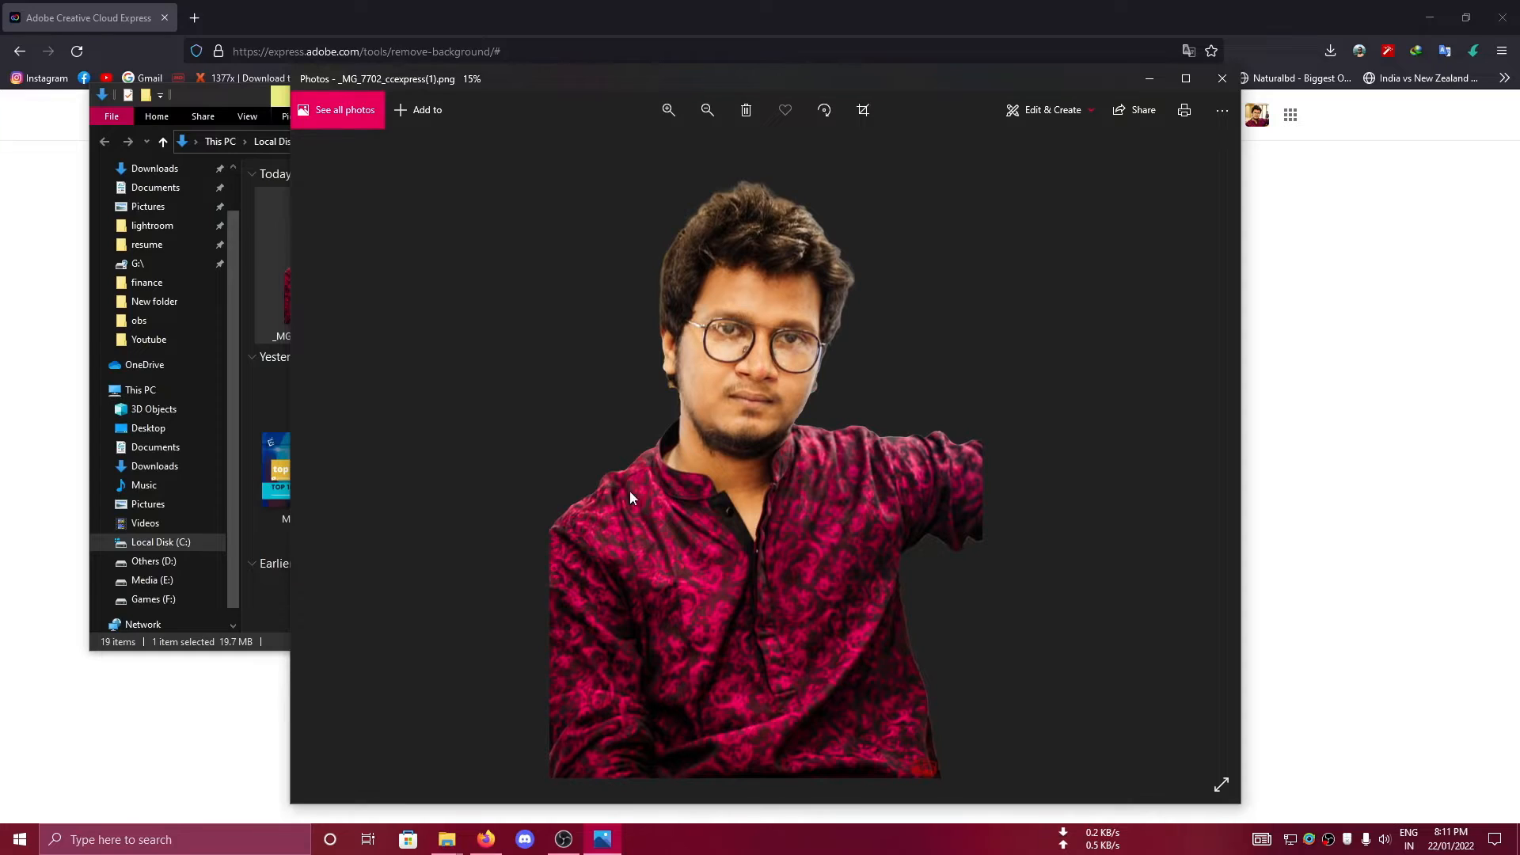
key(alt+Tab)
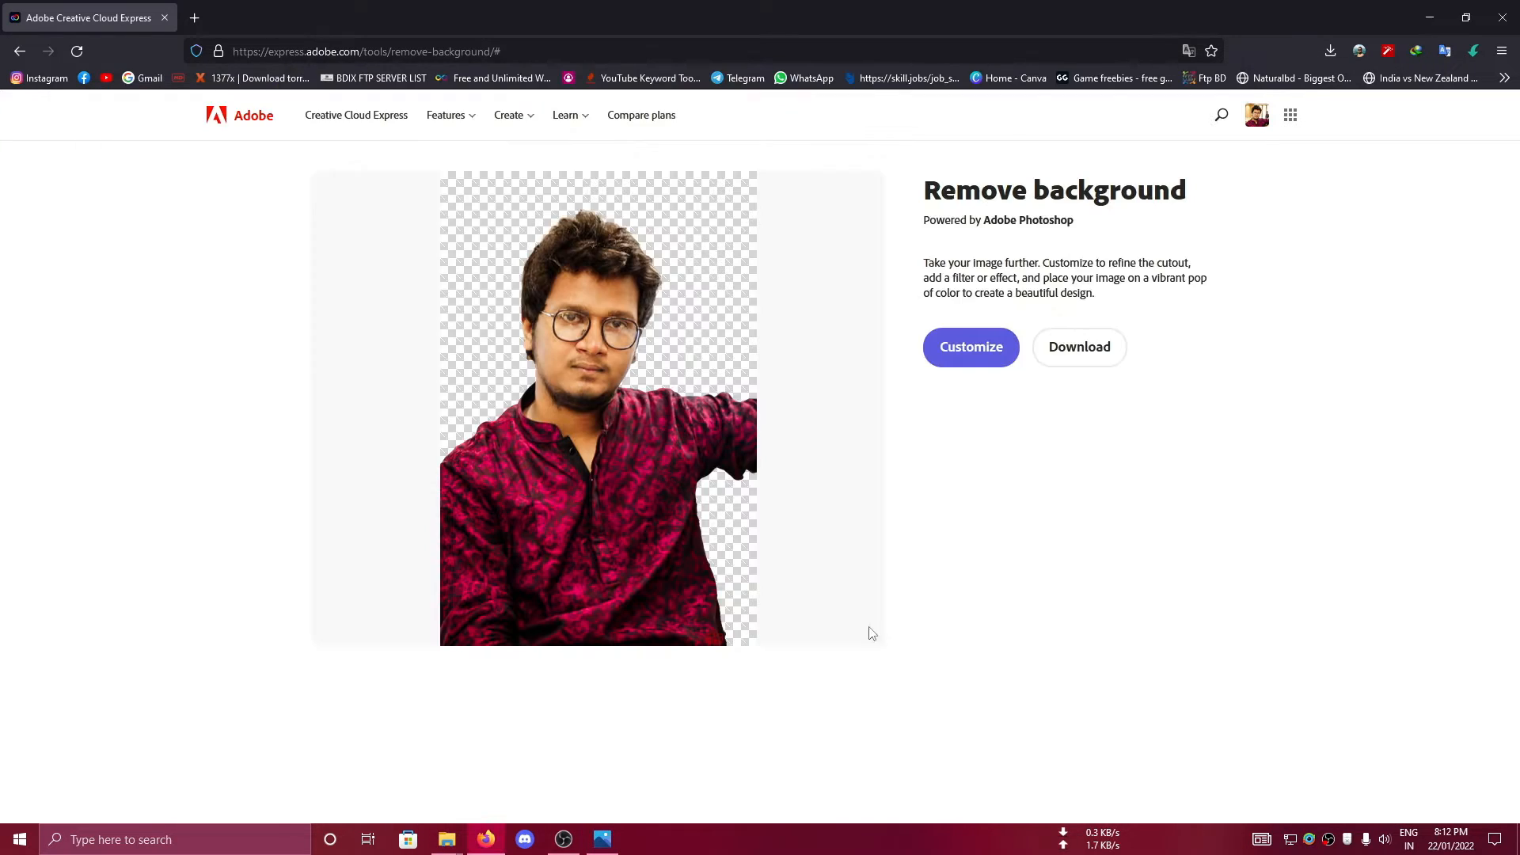
Try customizing the cutout, return to the background remover and upload the 20181127_080520 photo from the desktop
click(966, 358)
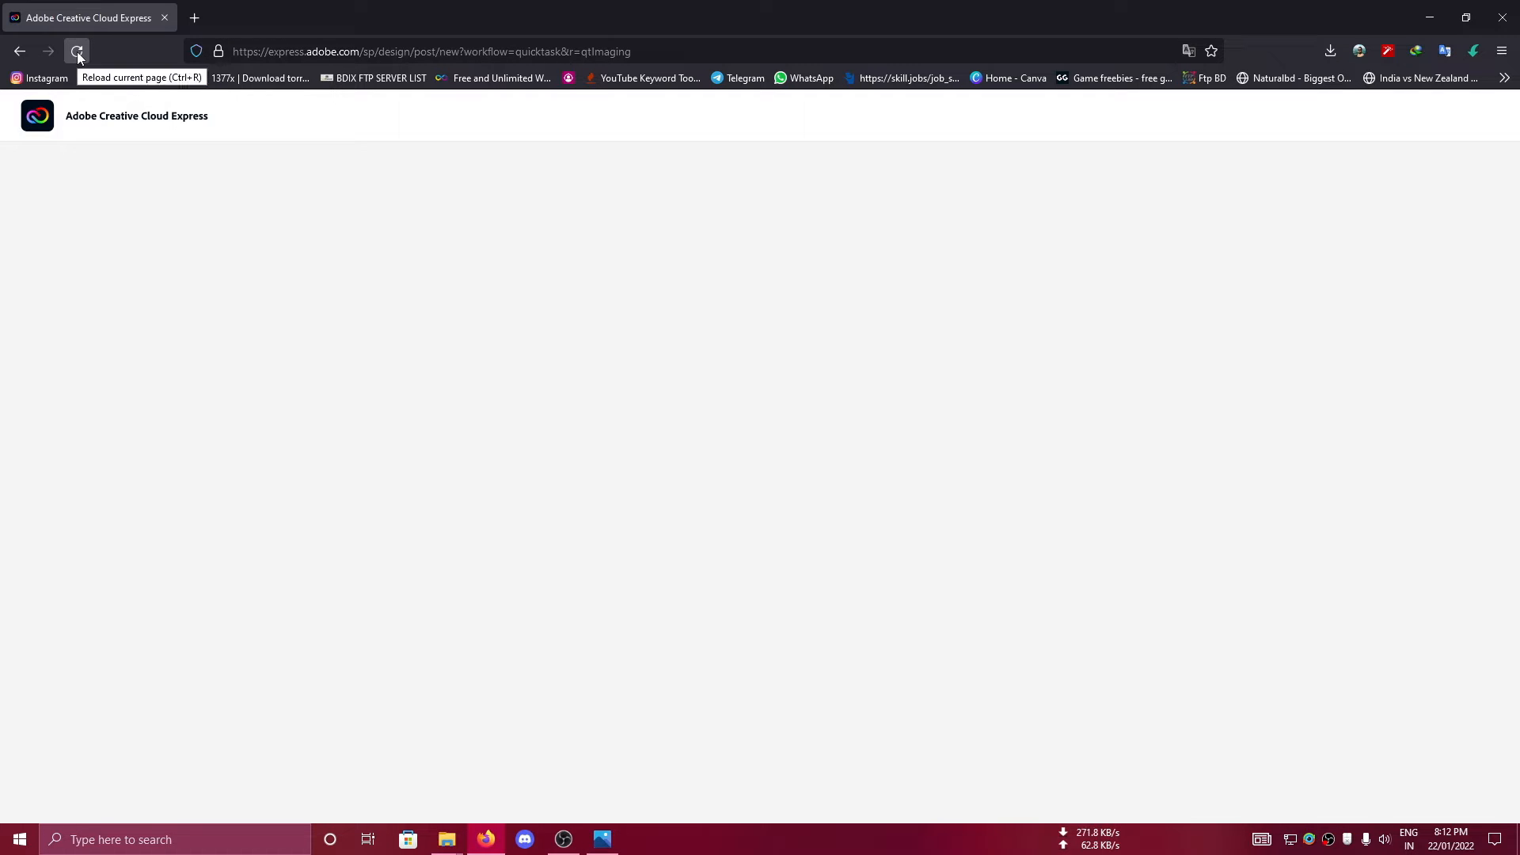
click(22, 54)
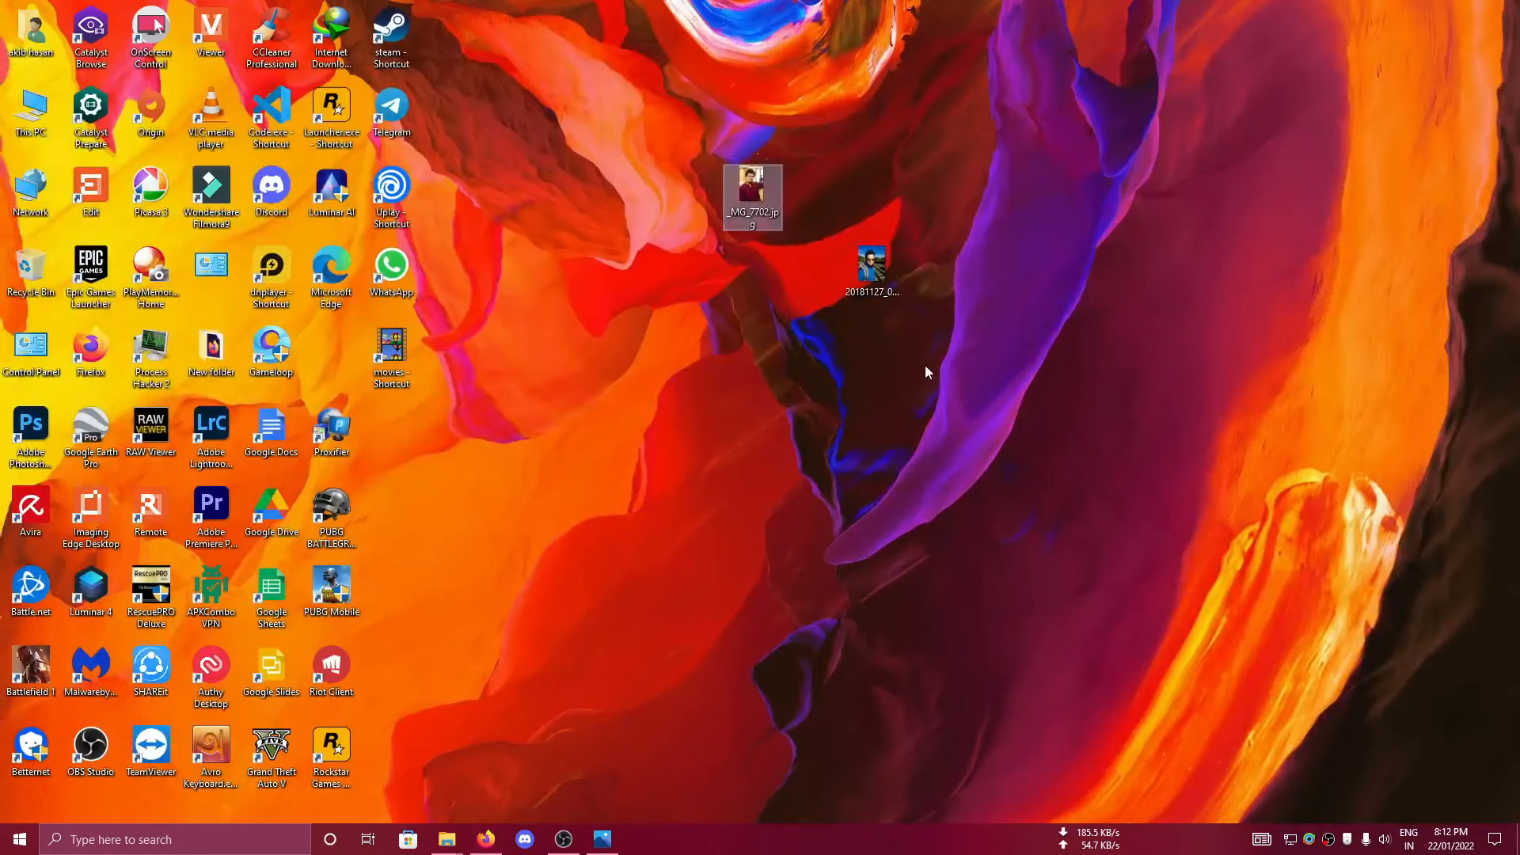
drag(871, 269, 581, 326)
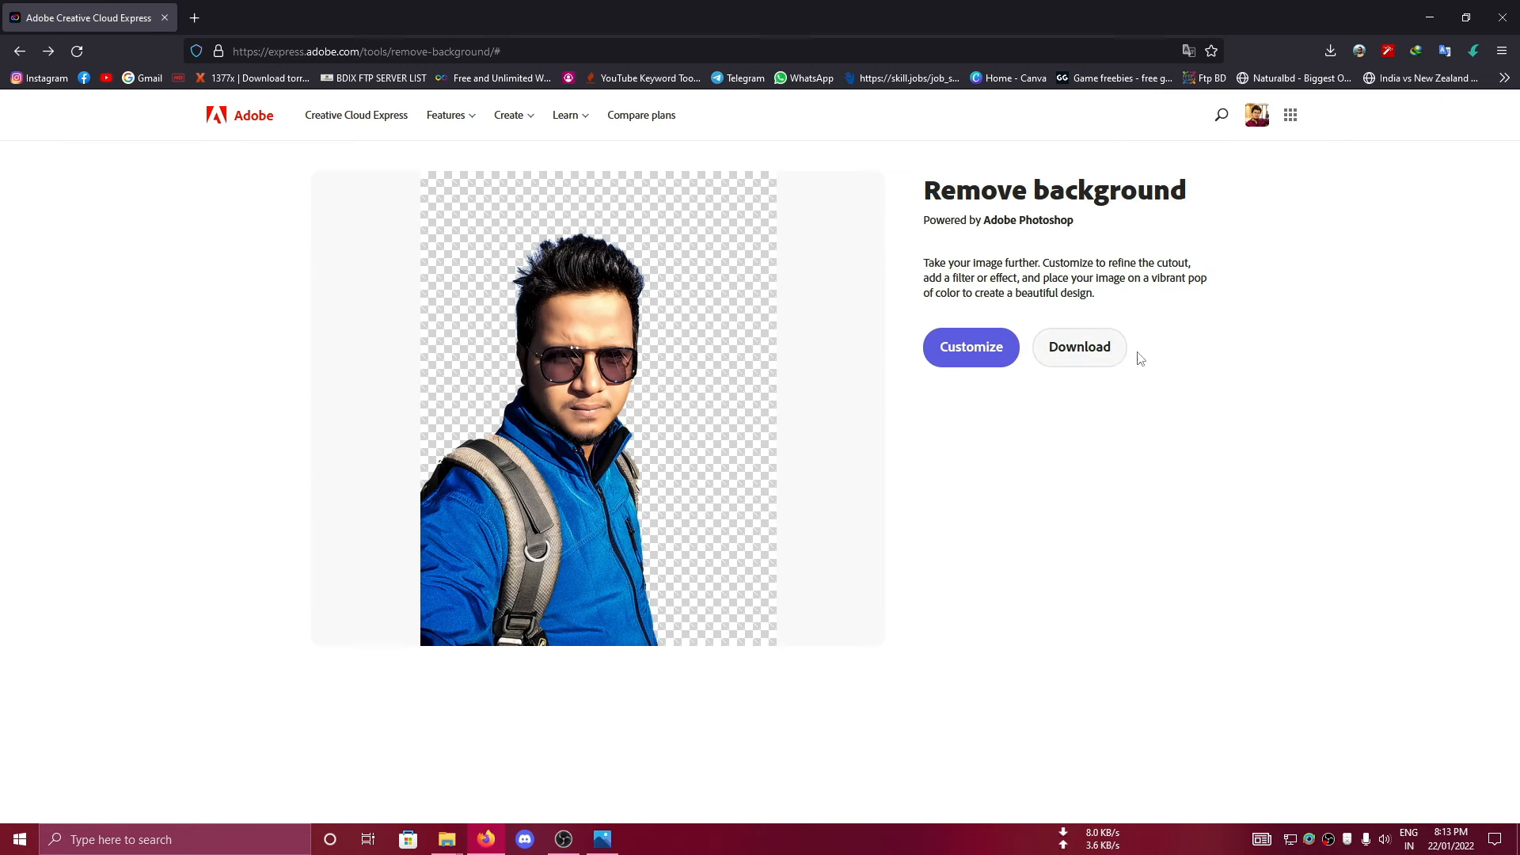
Download the cutout of the second photo and open 20181127_080520_ccexpress.png from its download folder to examine it
click(1082, 356)
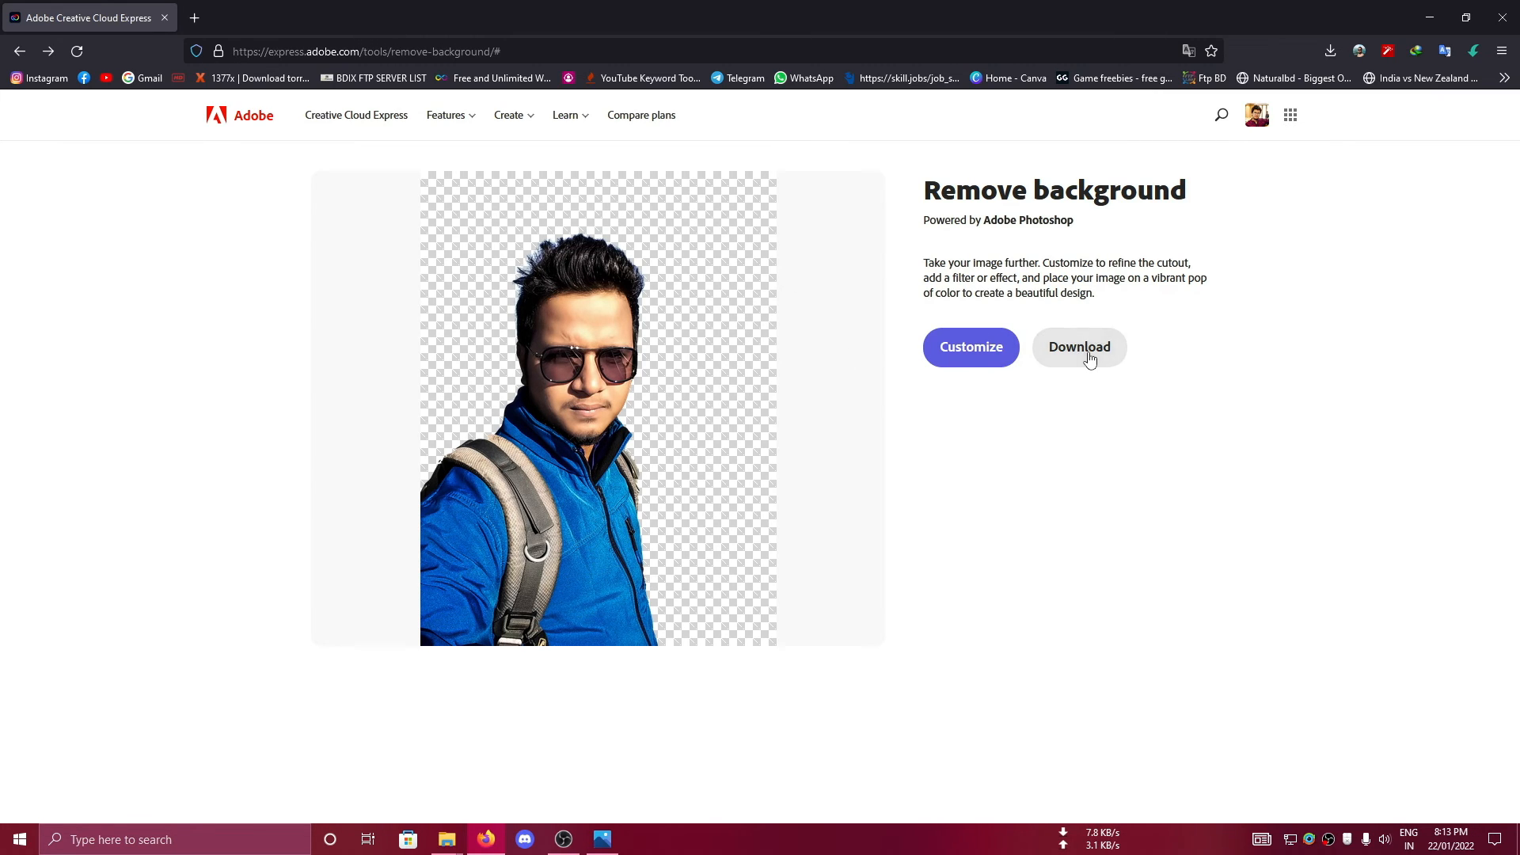
click(929, 217)
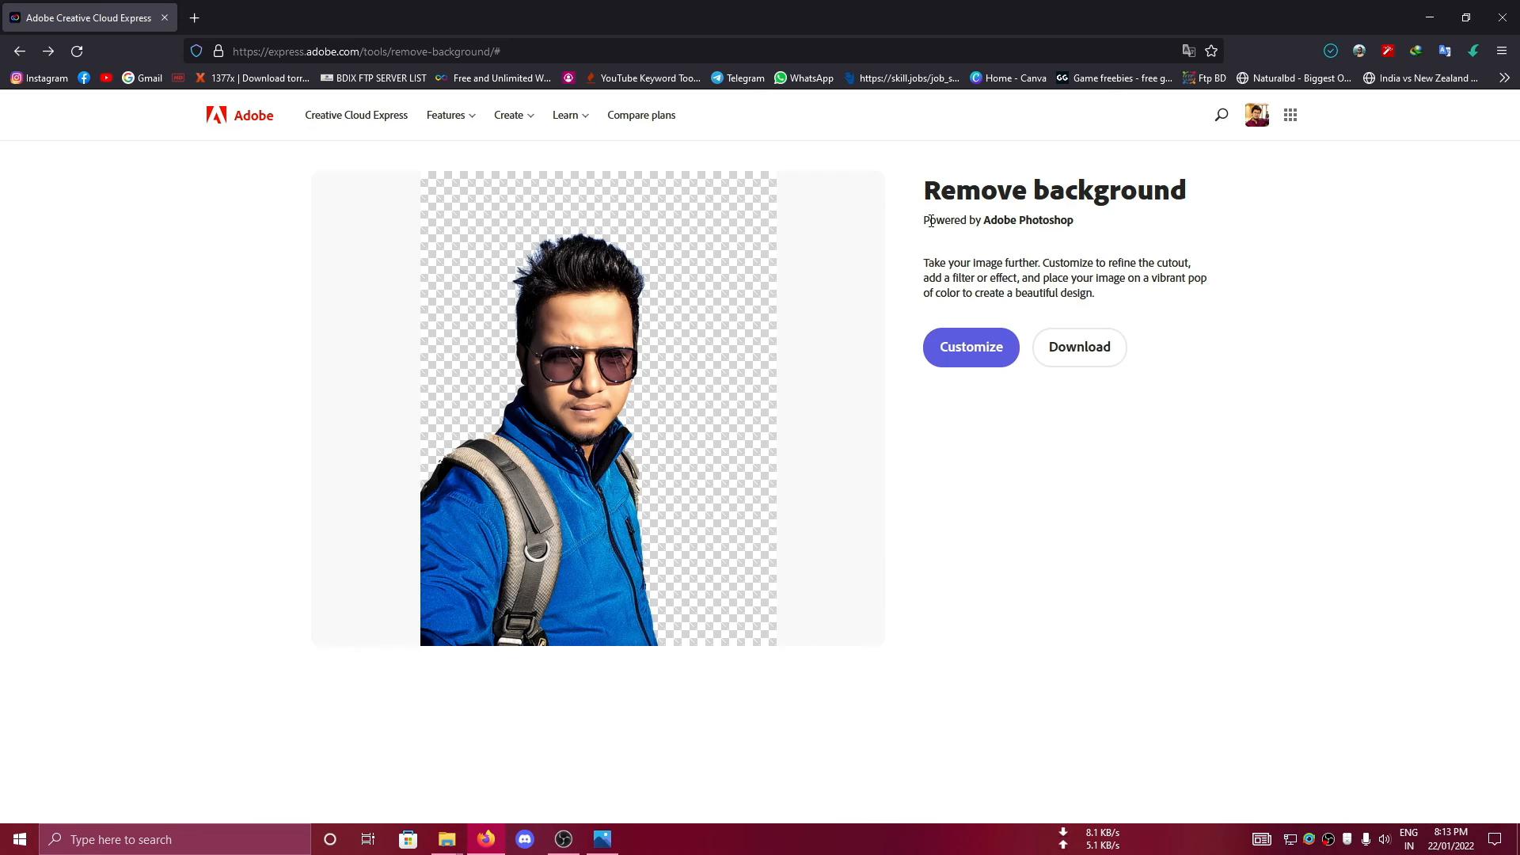
click(1331, 51)
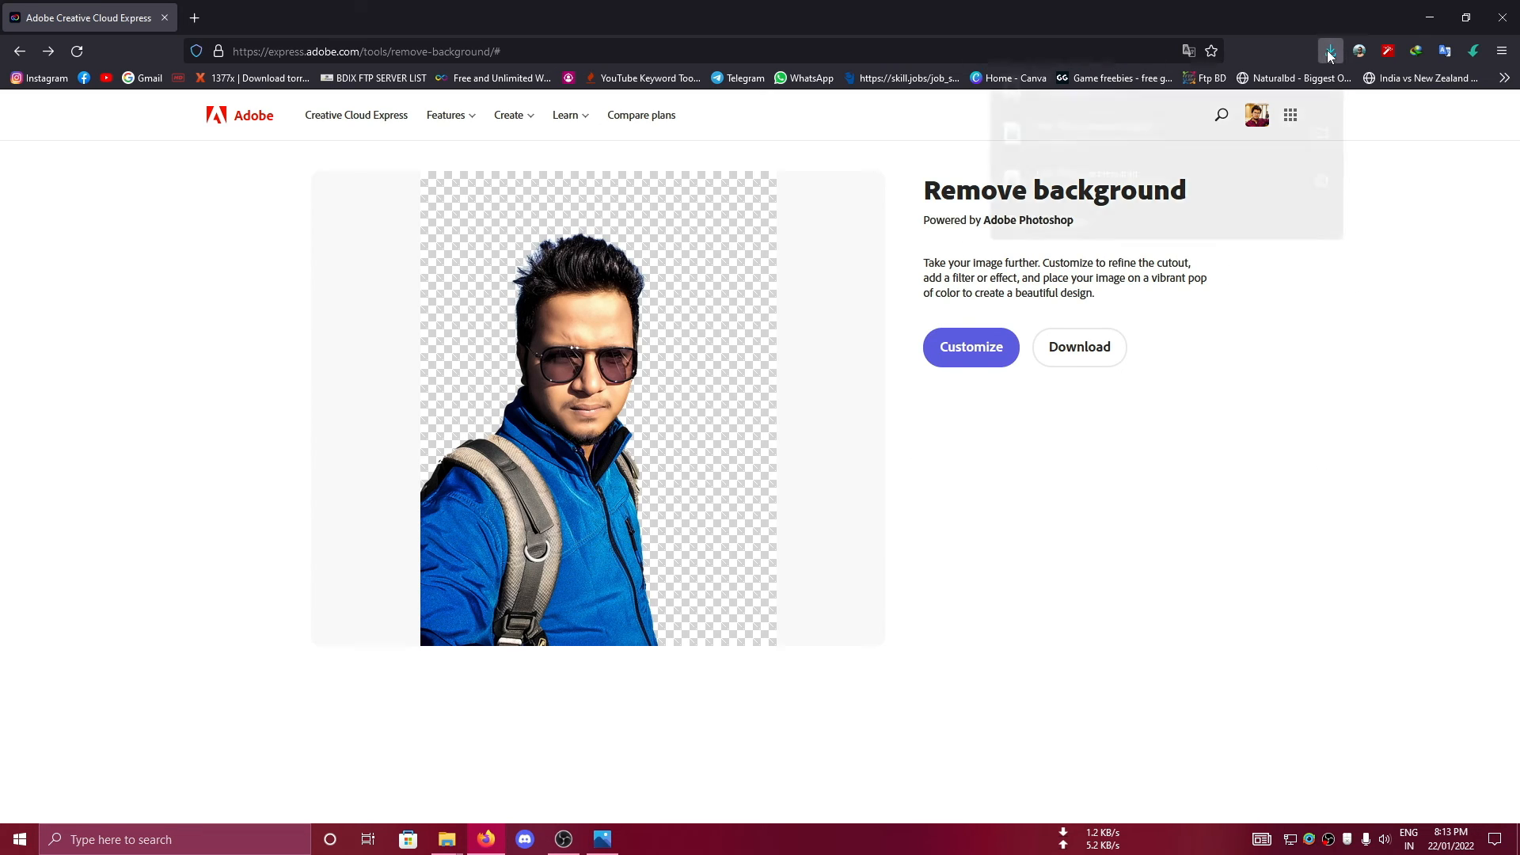
click(1321, 96)
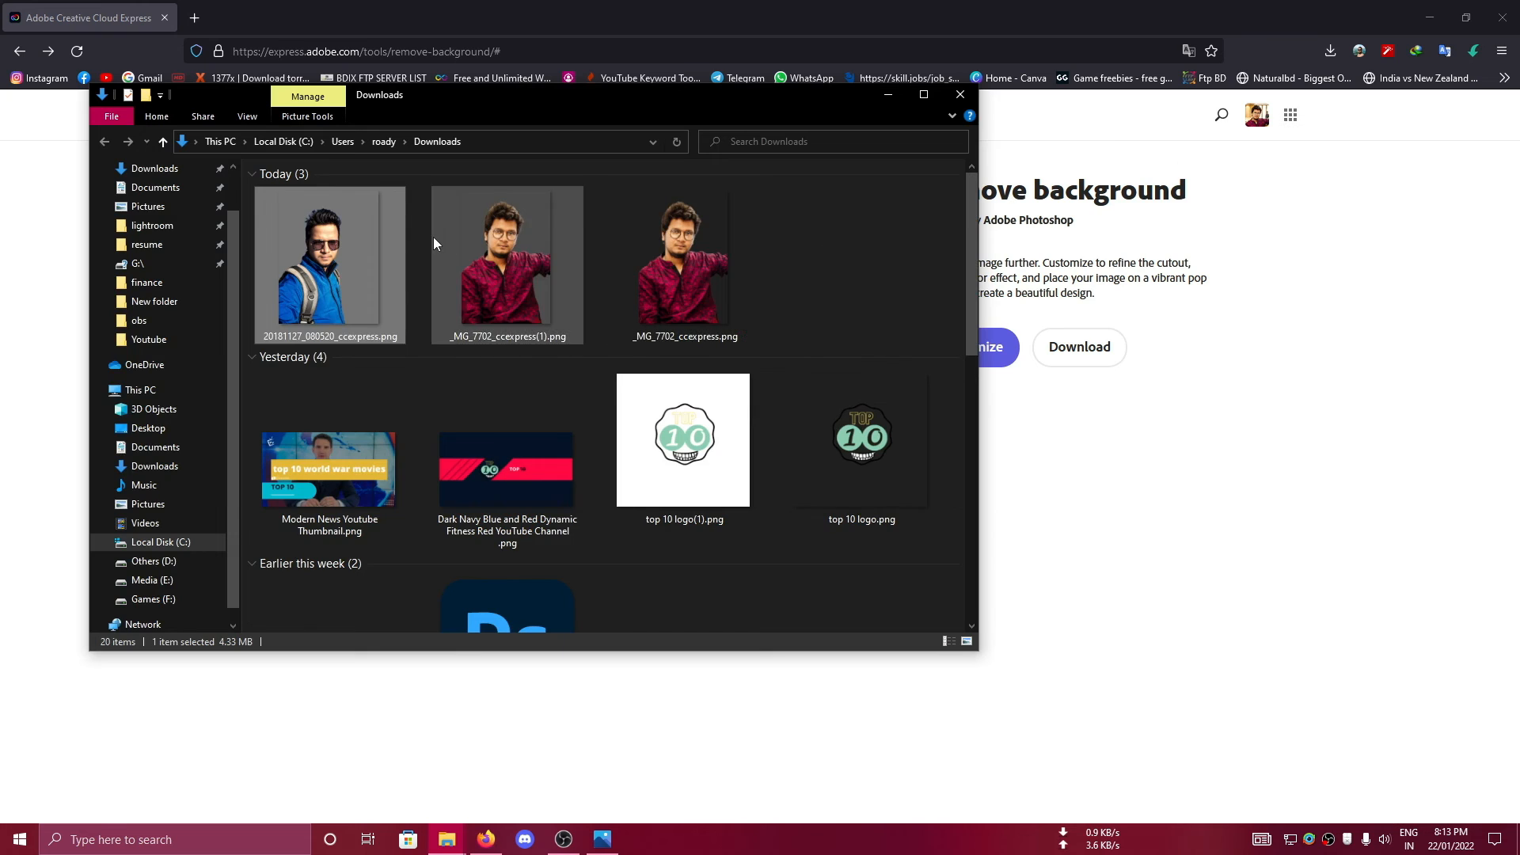
double_click(358, 236)
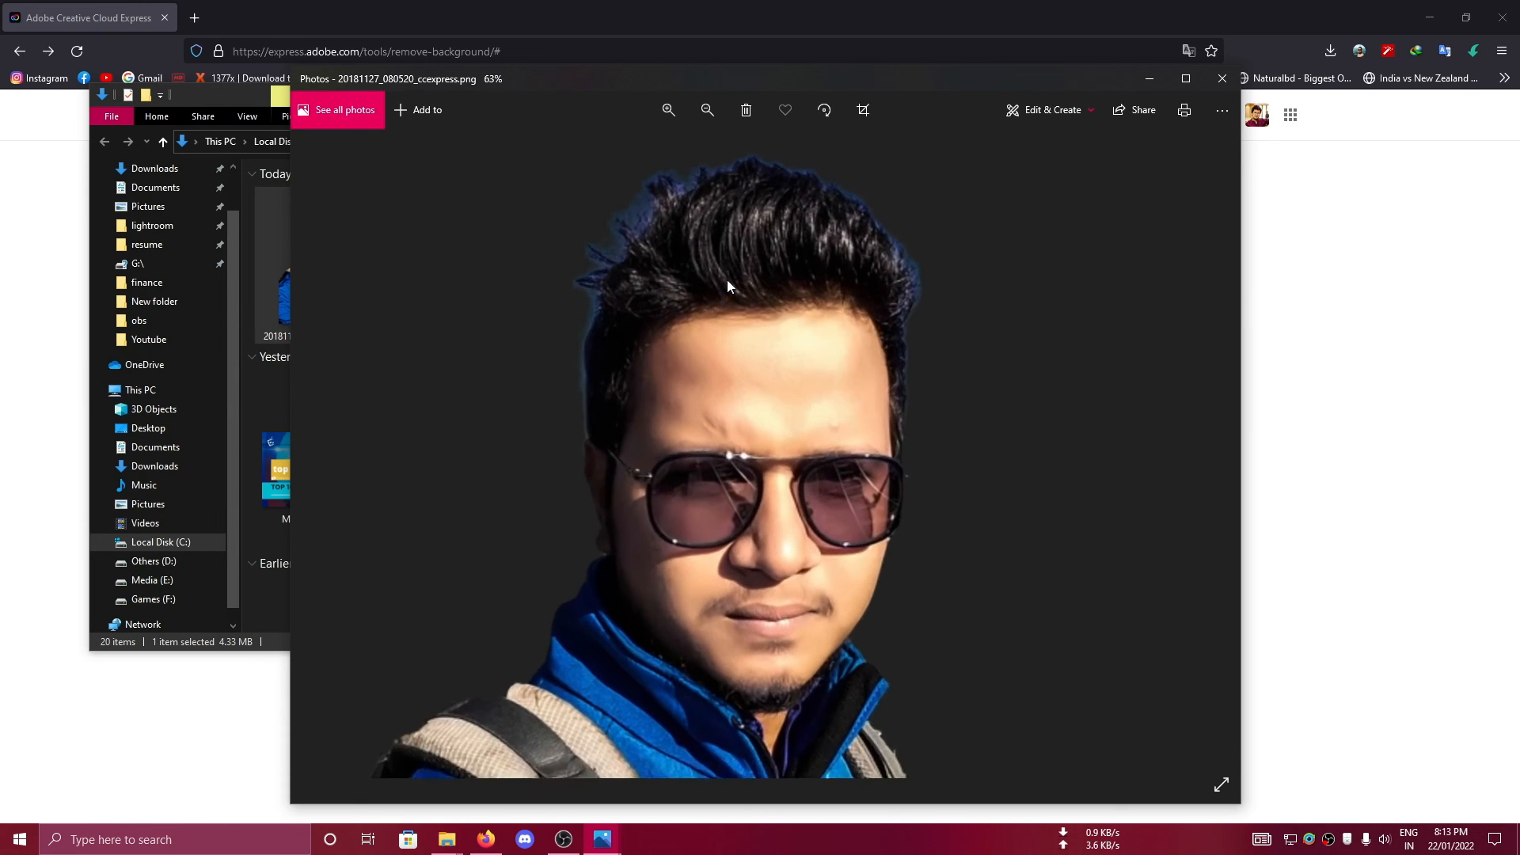
scroll(754, 353, down, 2)
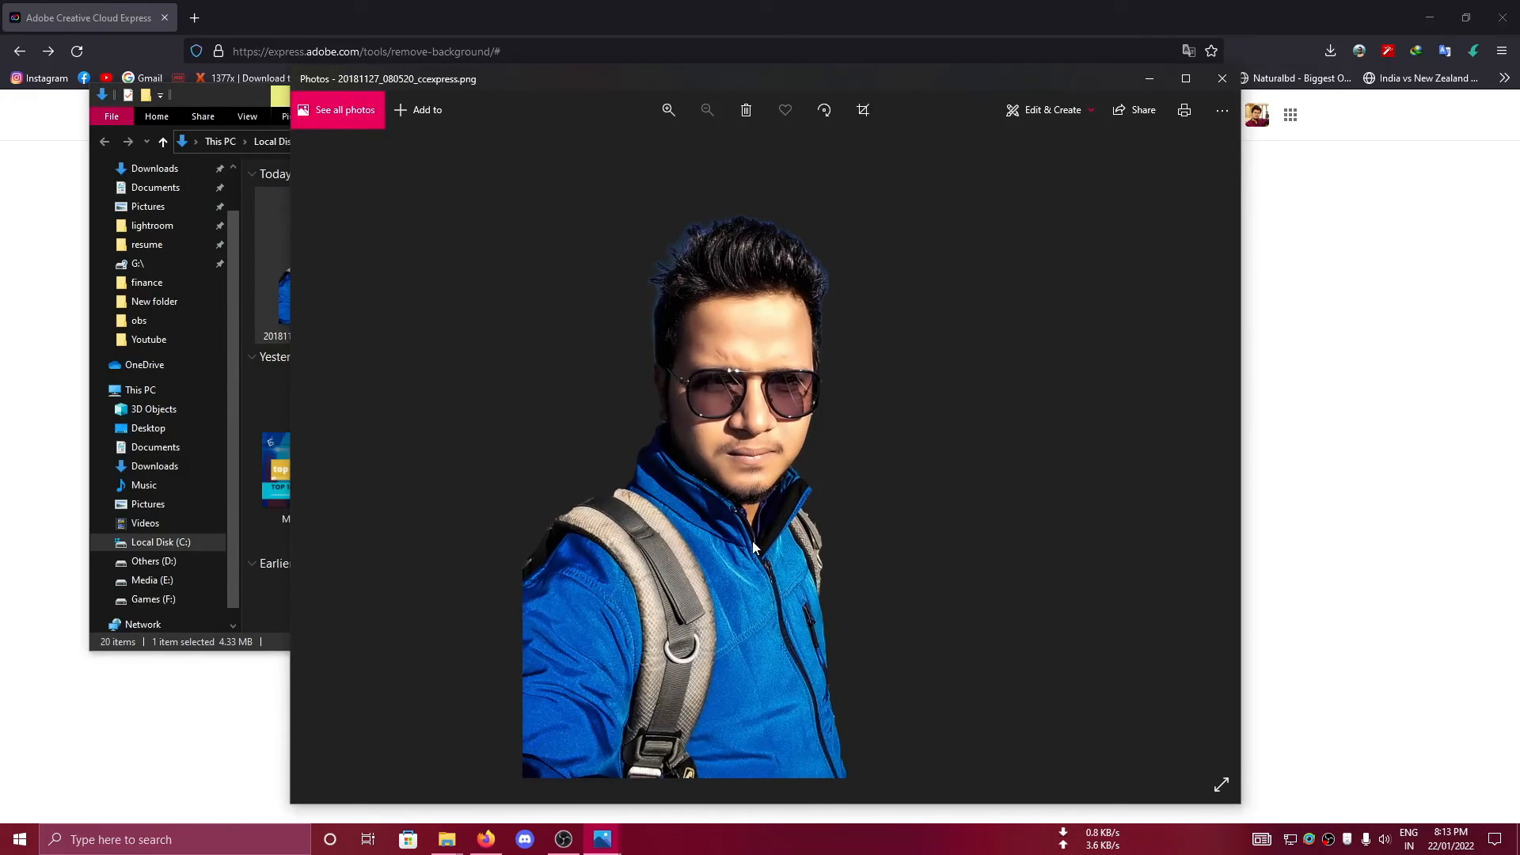